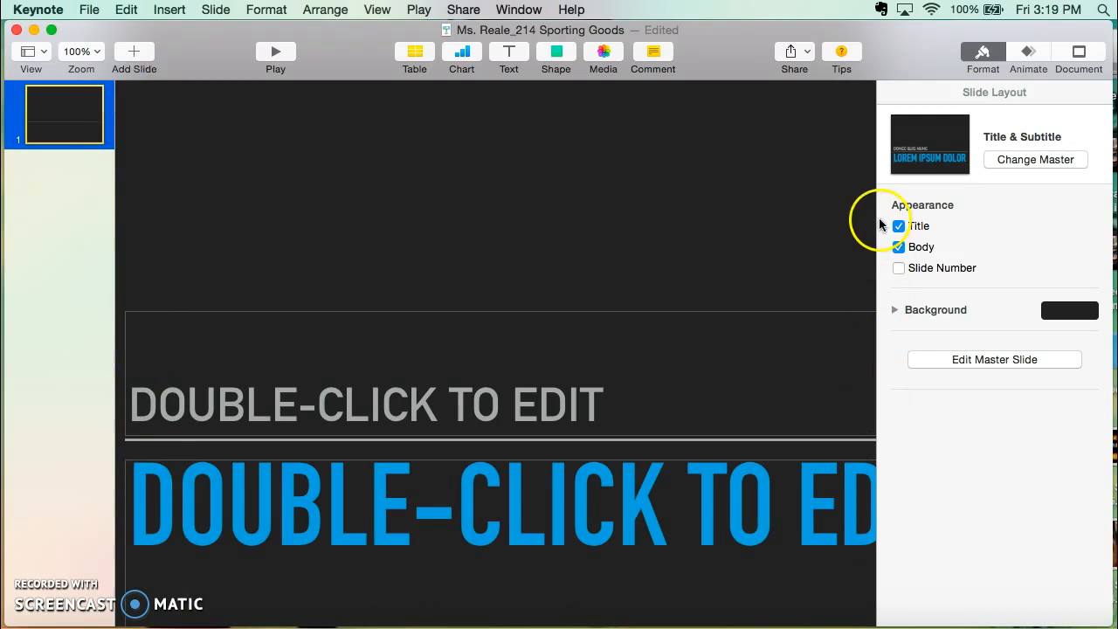
# - Set the slide view zoom to 75% and select the first slide in the navigator
pyautogui.click(95, 52)
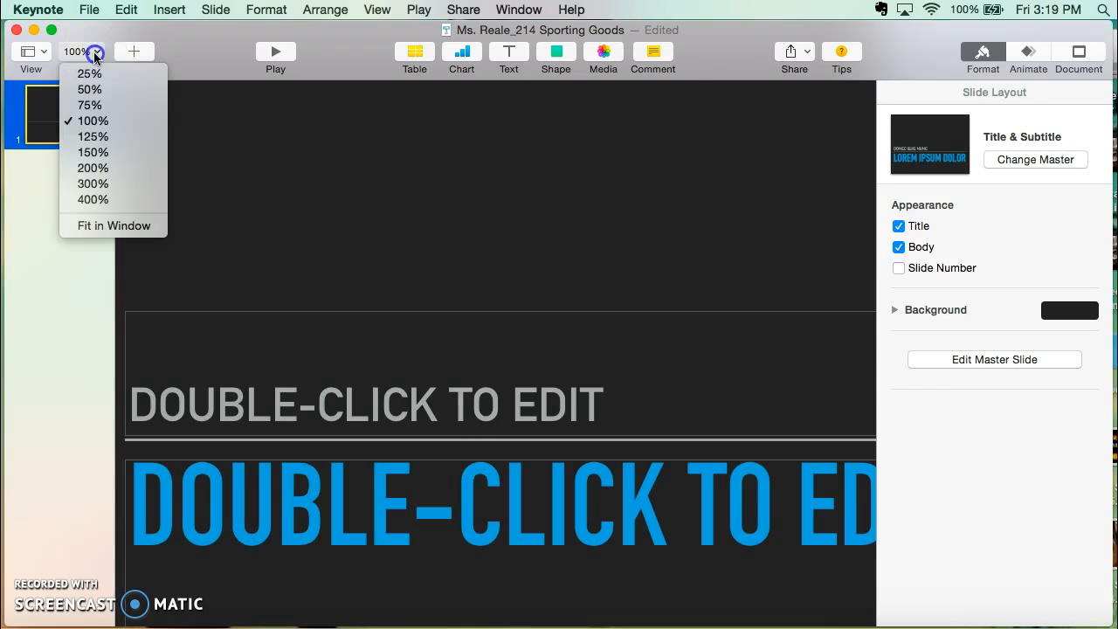
pyautogui.click(90, 105)
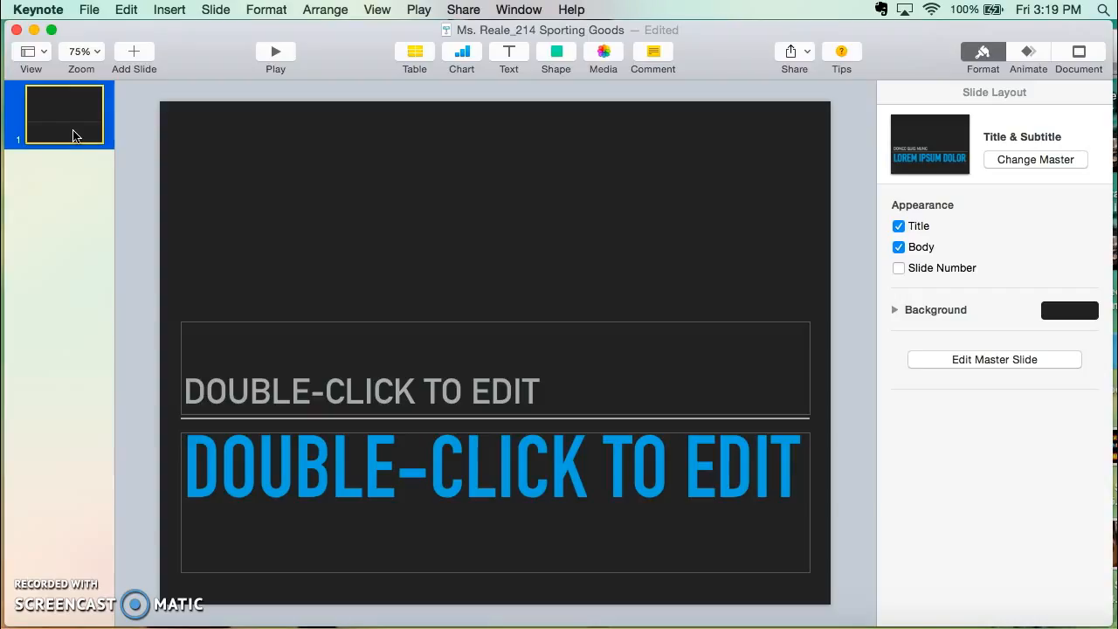
pyautogui.click(70, 127)
pyautogui.click(68, 206)
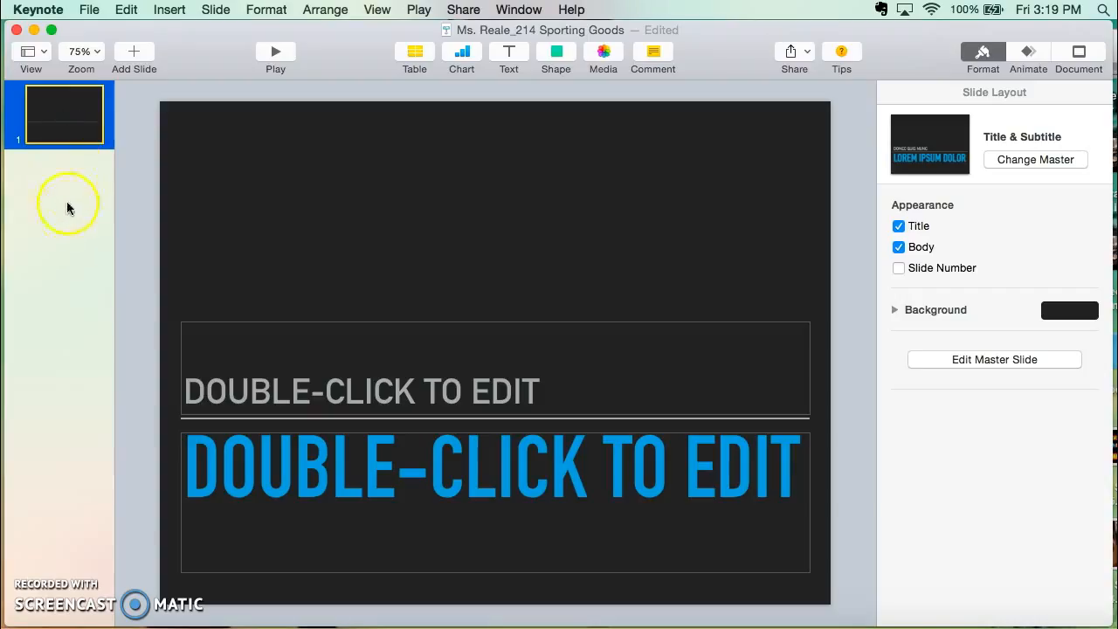
pyautogui.click(78, 246)
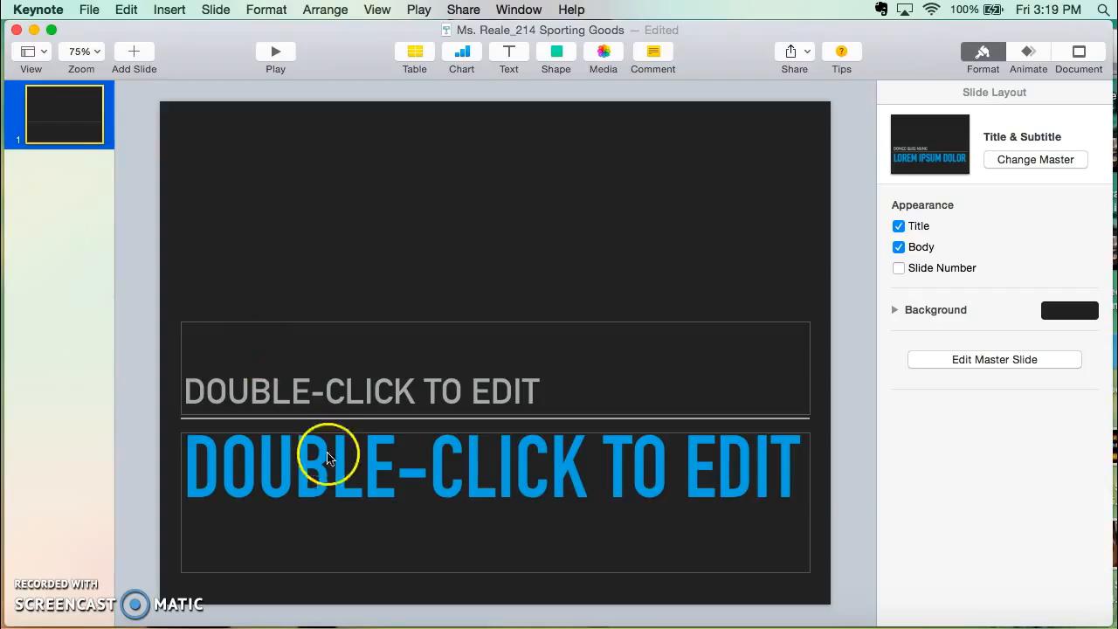
# - Enter "214 SPORTING GOODS" as the title in the lower placeholder of the first slide
pyautogui.click(339, 487)
pyautogui.doubleClick(339, 486)
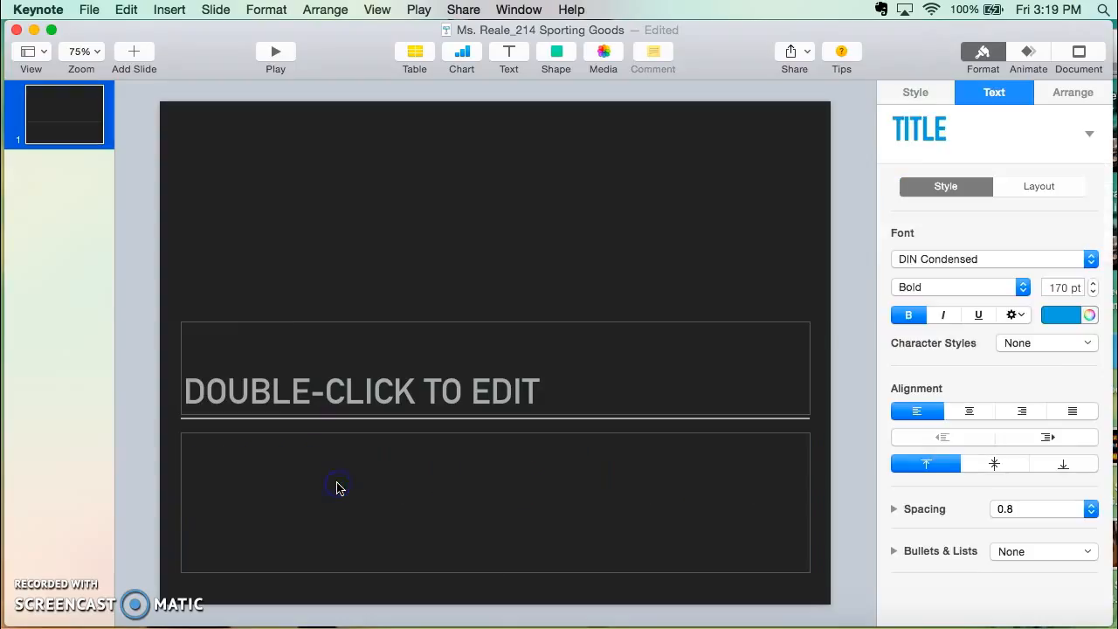
pyautogui.write('214')
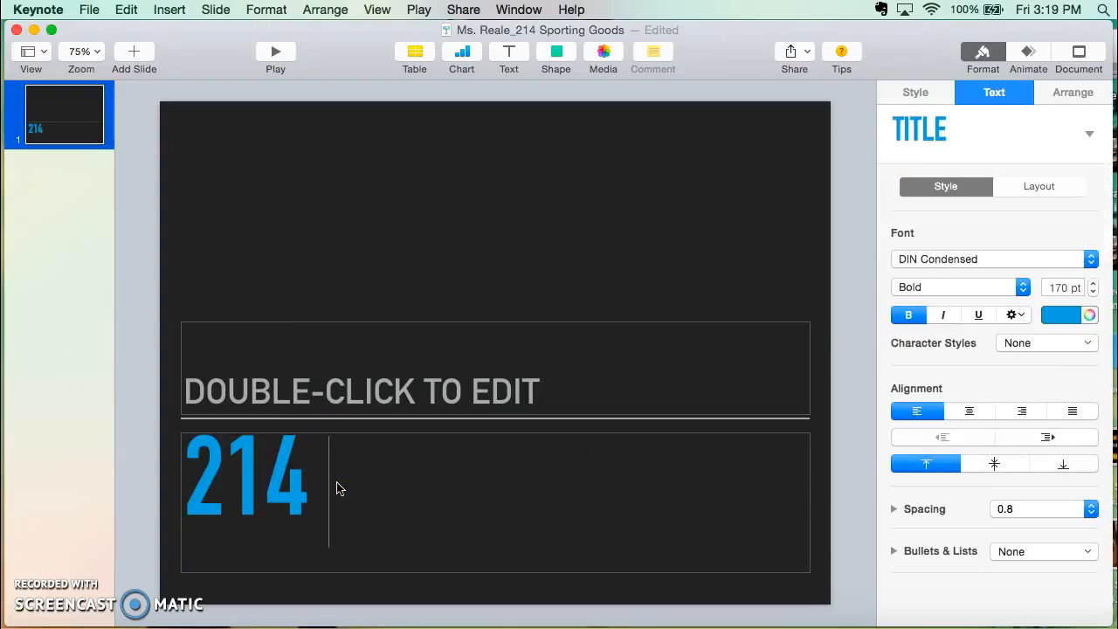
pyautogui.write(' SPORTING GO')
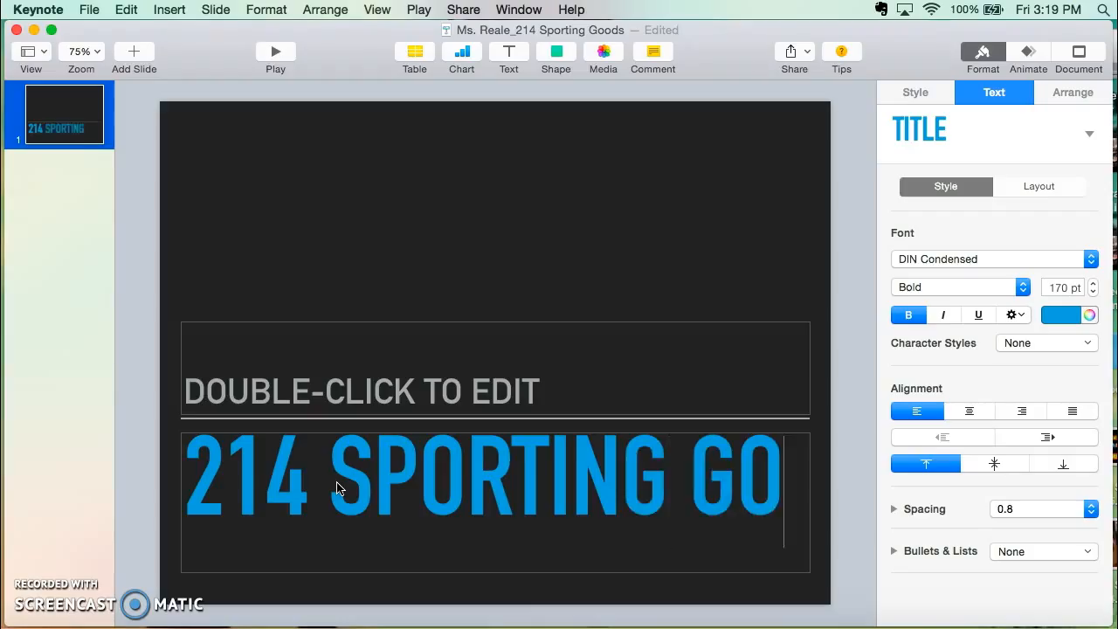
pyautogui.write('ODS')
# - Fill the subtitle placeholder above the title with the names of the two teachers, joined by "&"
pyautogui.doubleClick(360, 391)
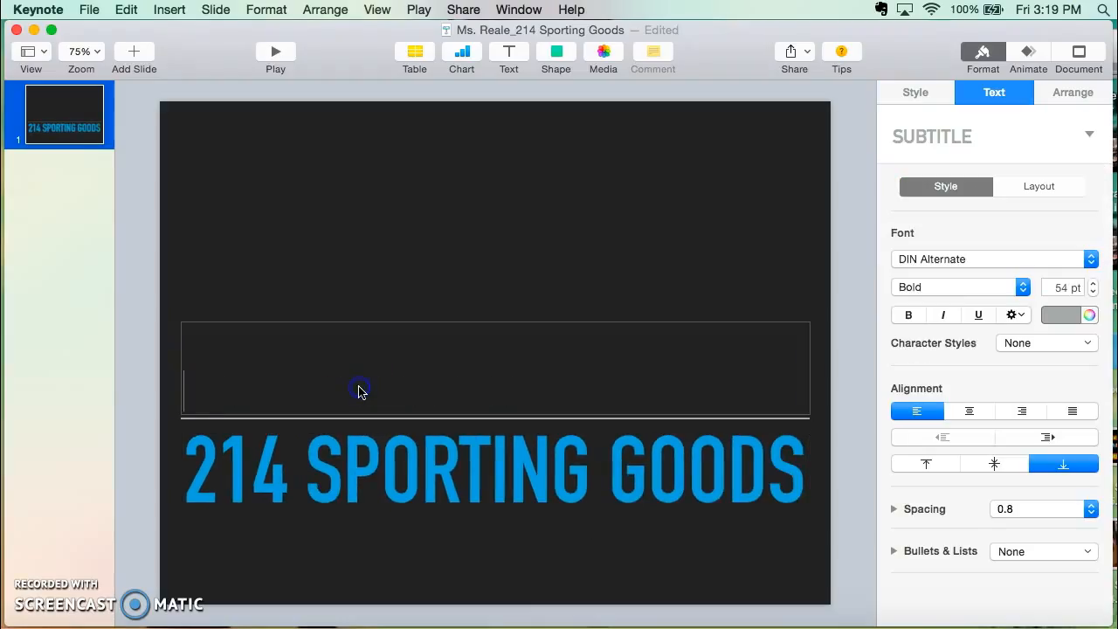
pyautogui.write('MR. OLIVA & MS. O’WHOR')
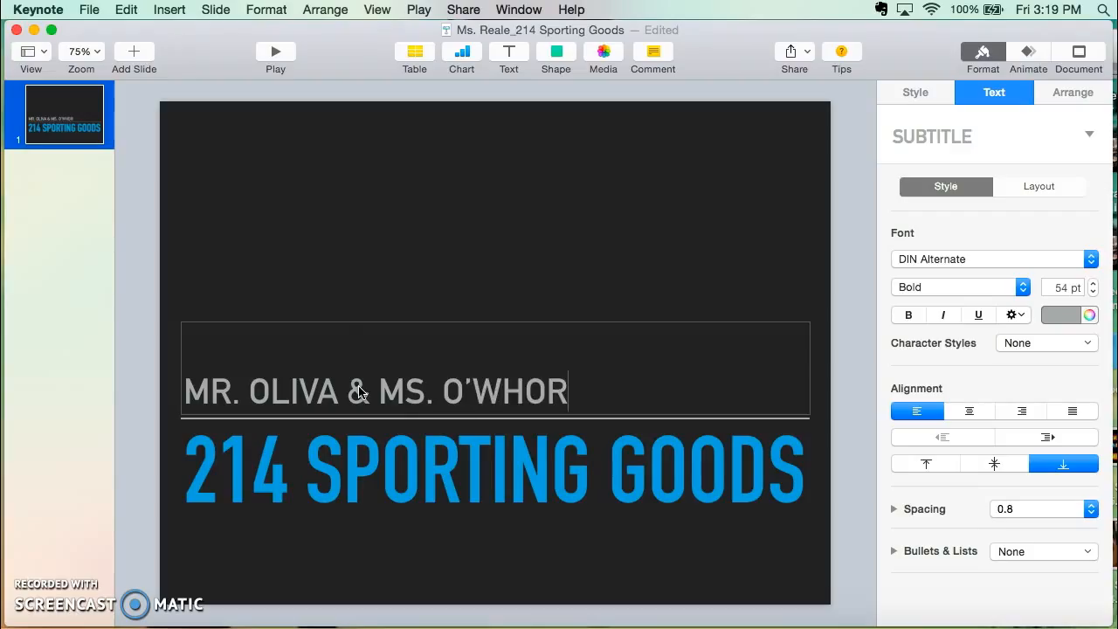
pyautogui.click(439, 295)
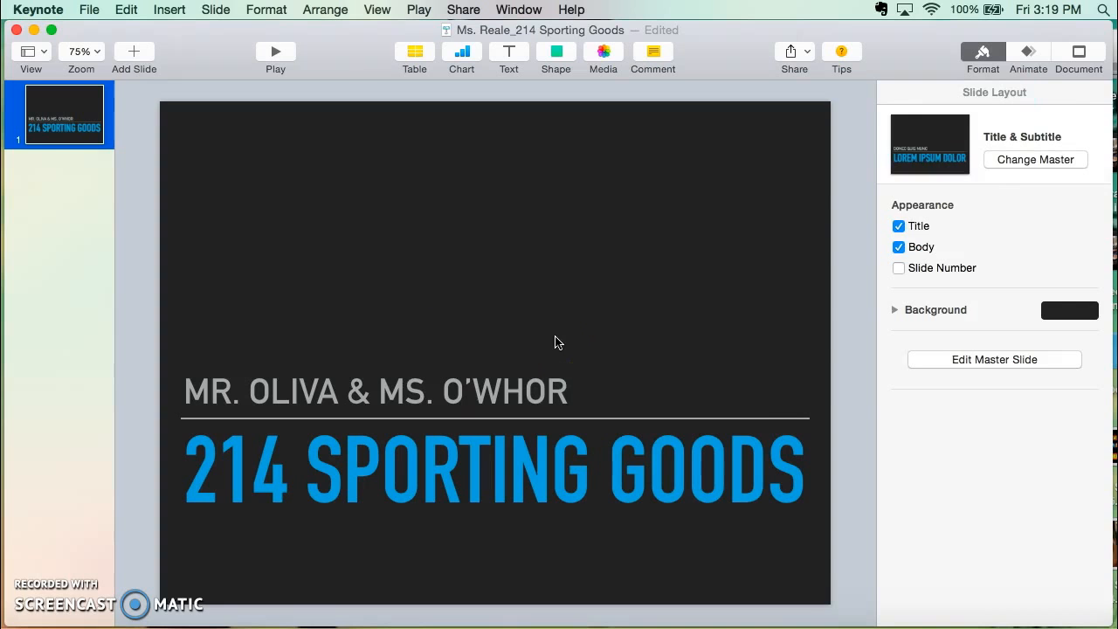
# - Try a purple background fill on the title slide and replace it with solid black
pyautogui.click(1091, 310)
pyautogui.click(1001, 289)
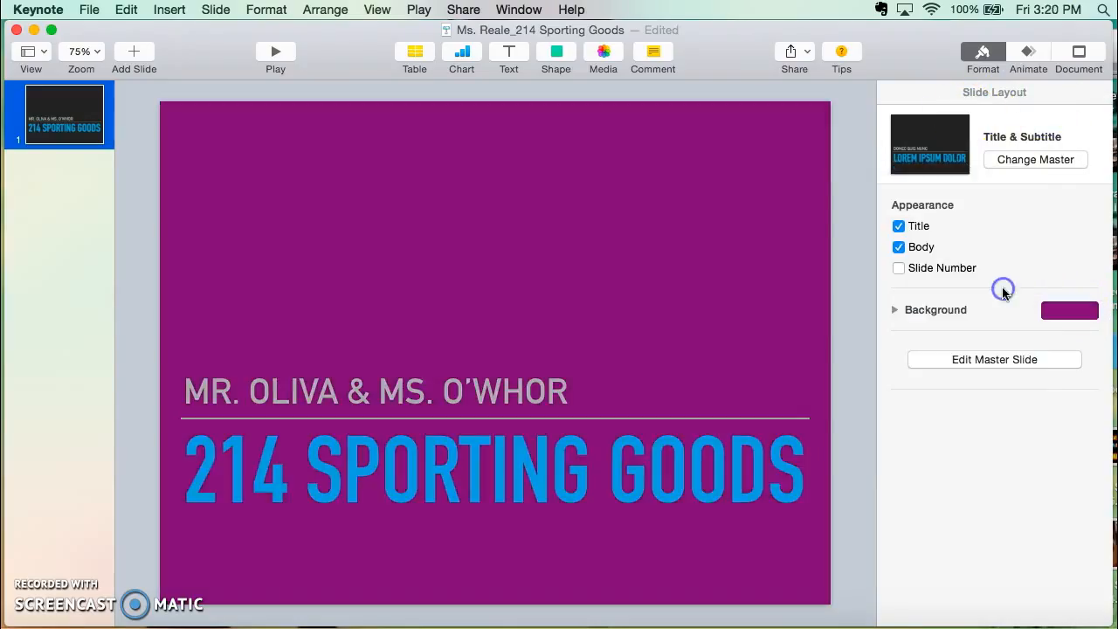
pyautogui.click(1090, 309)
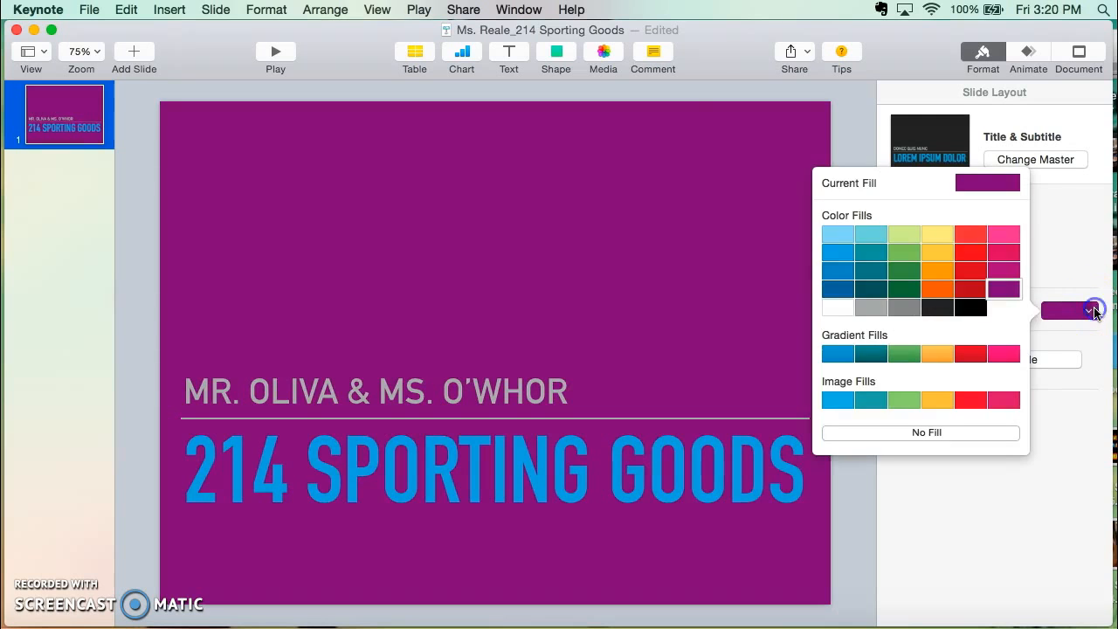
pyautogui.click(969, 312)
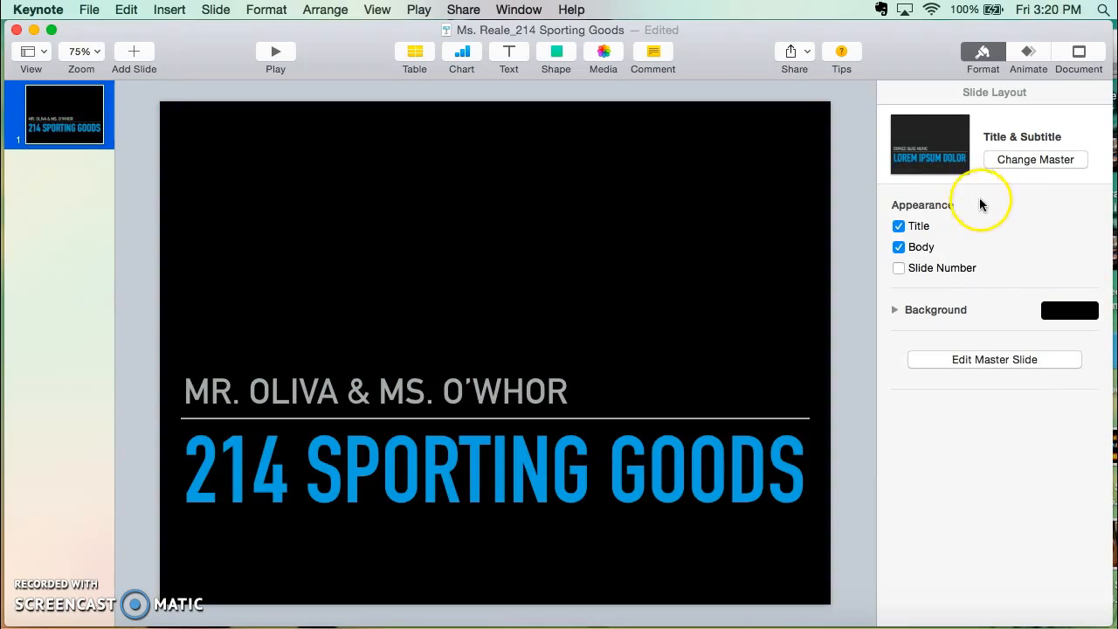
# - Try the Quote, Body Small and Title Small paragraph styles on the whole subtitle text, and reapply the Subtitle style
pyautogui.click(499, 395)
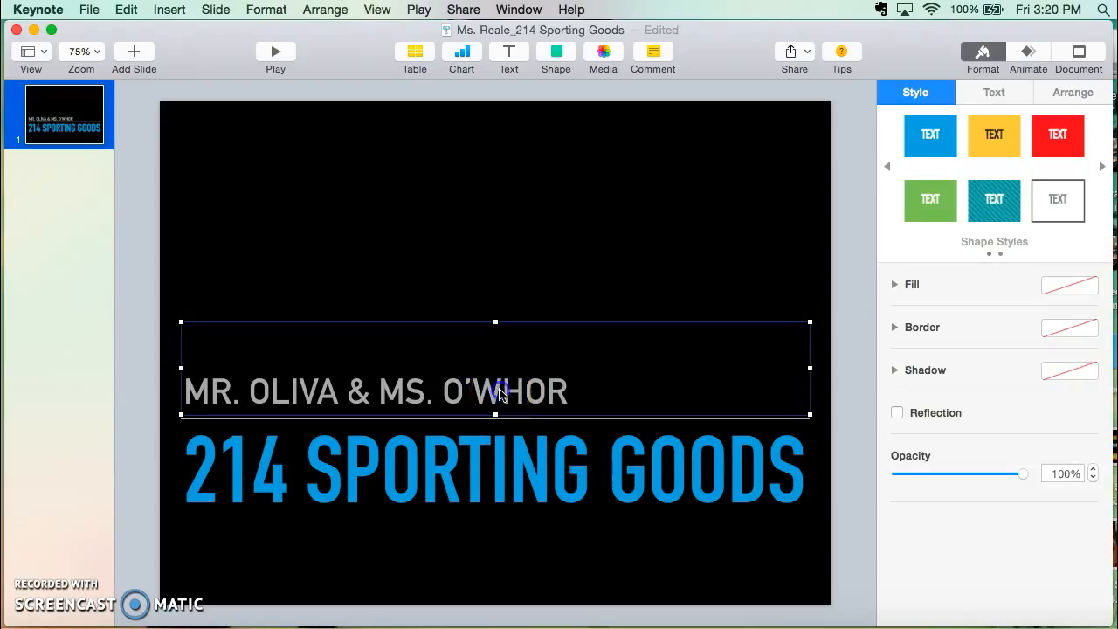
pyautogui.tripleClick(499, 391)
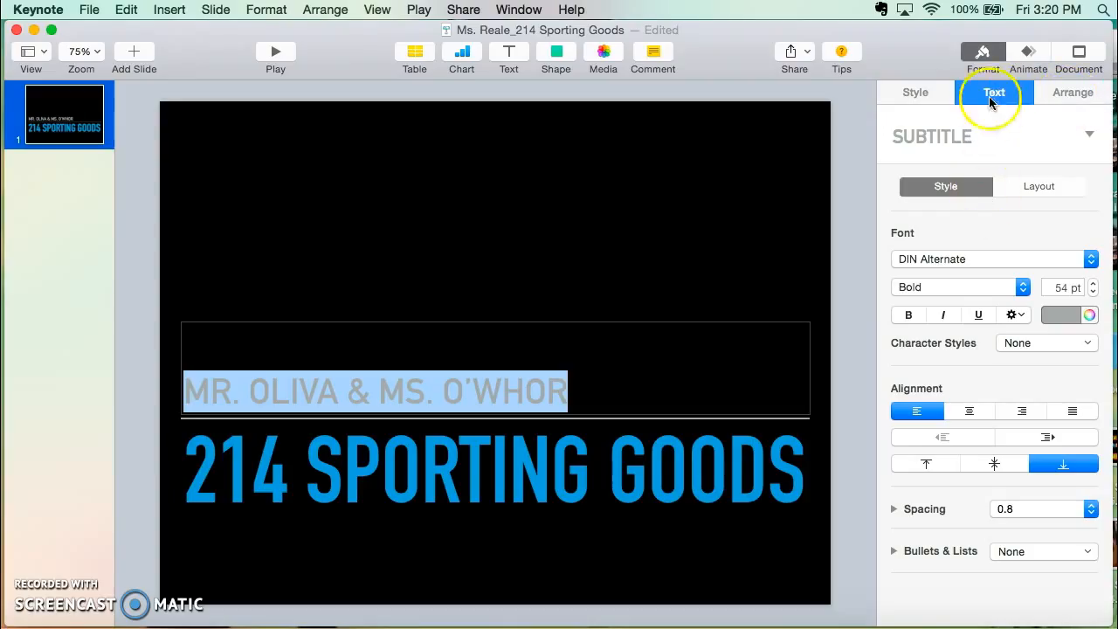
pyautogui.click(1089, 136)
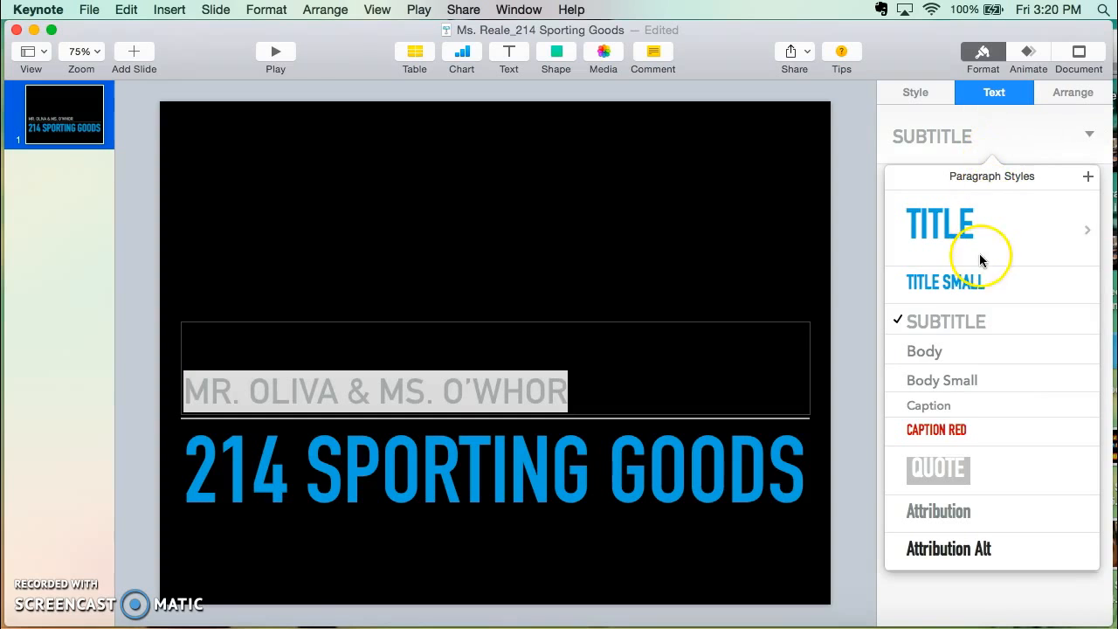
pyautogui.click(950, 476)
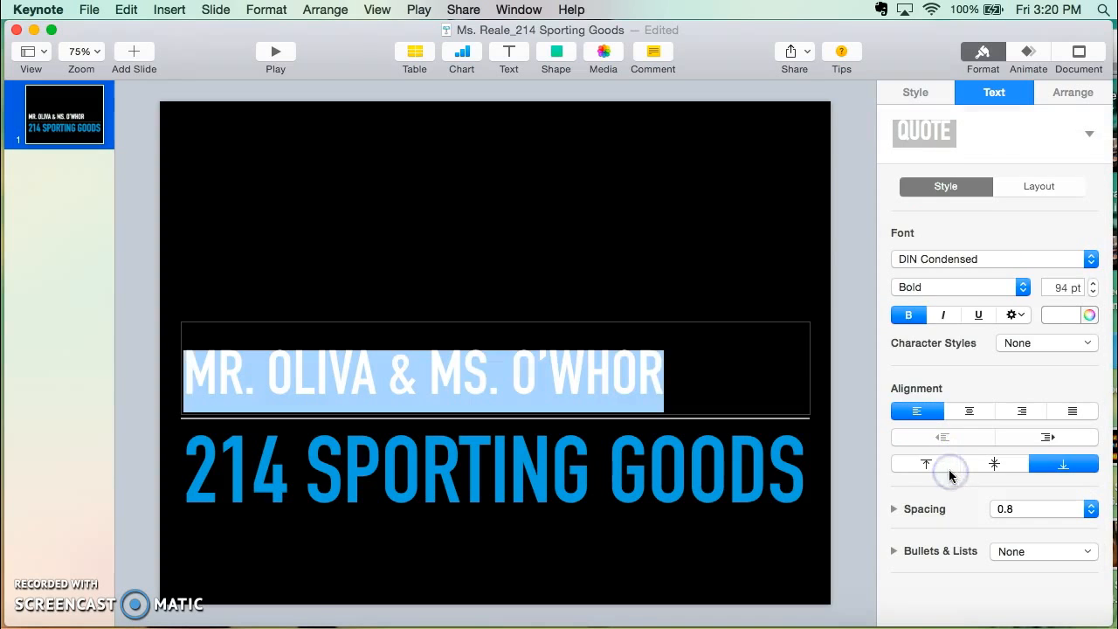
pyautogui.click(1089, 134)
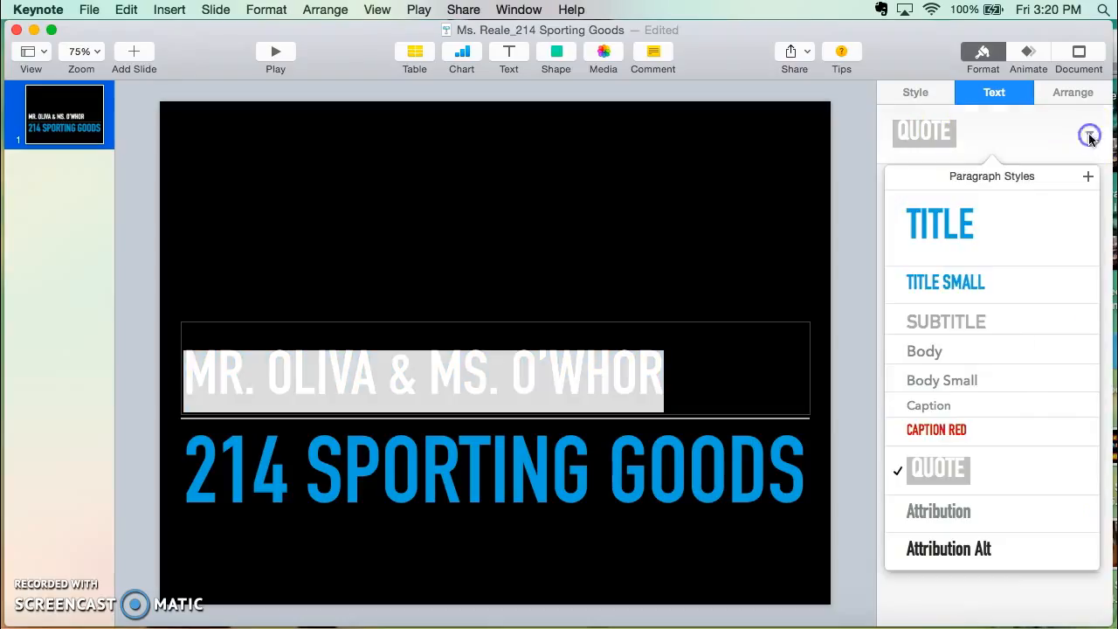
pyautogui.click(976, 381)
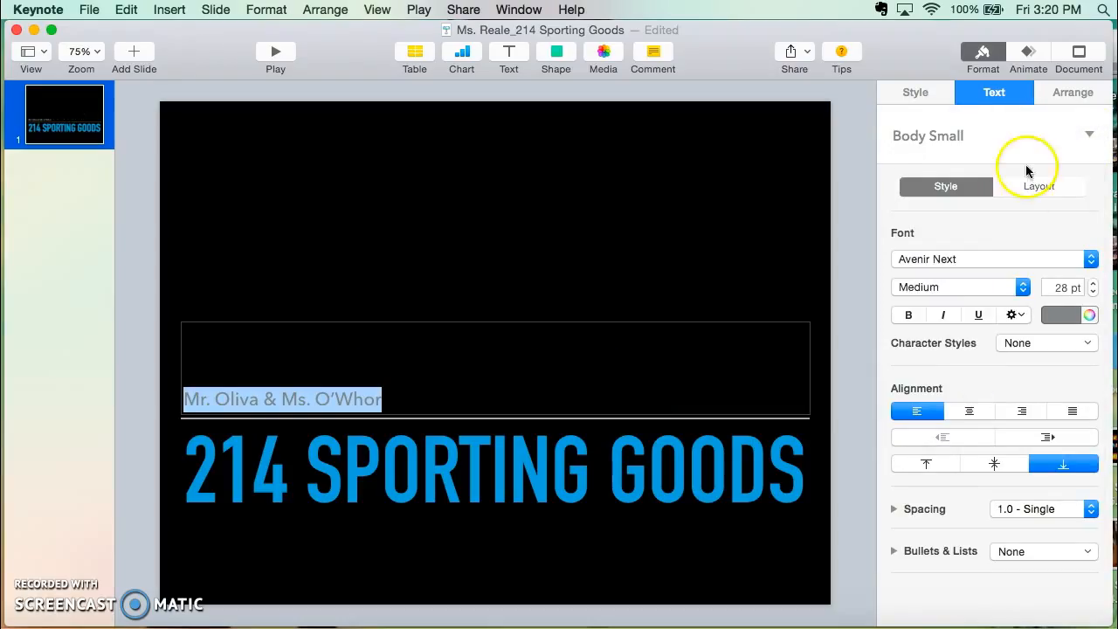
pyautogui.click(1087, 134)
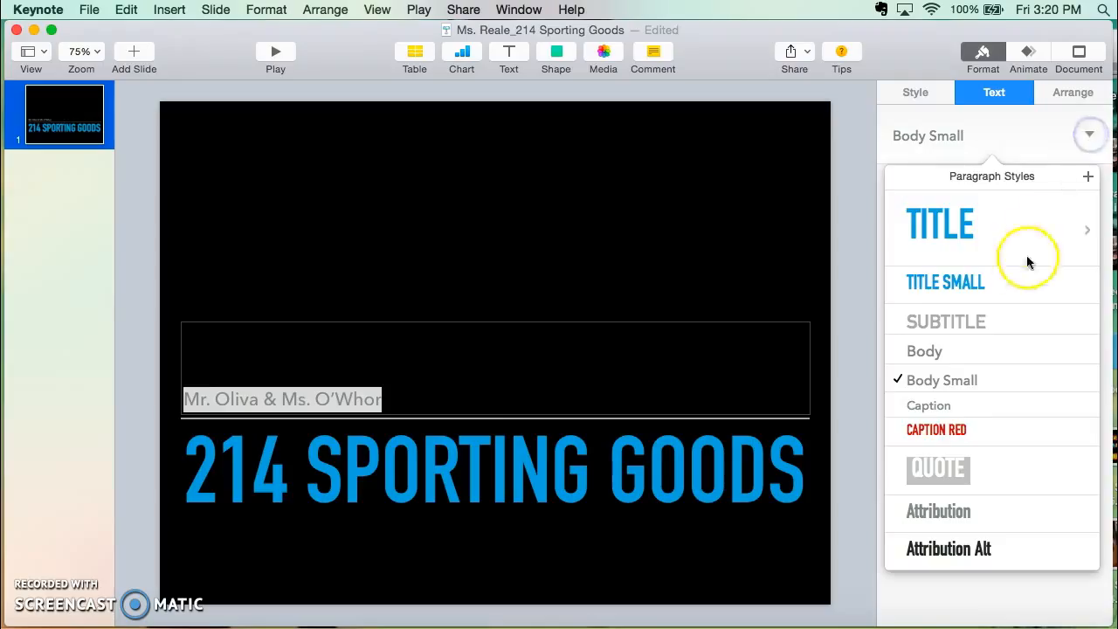
pyautogui.click(977, 285)
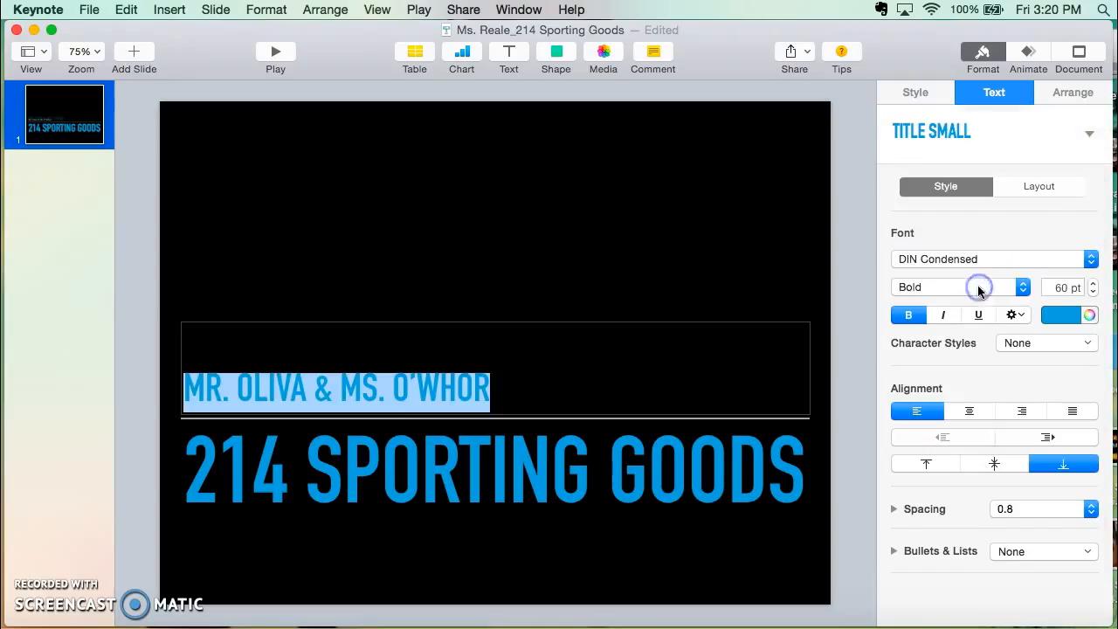
pyautogui.click(1089, 133)
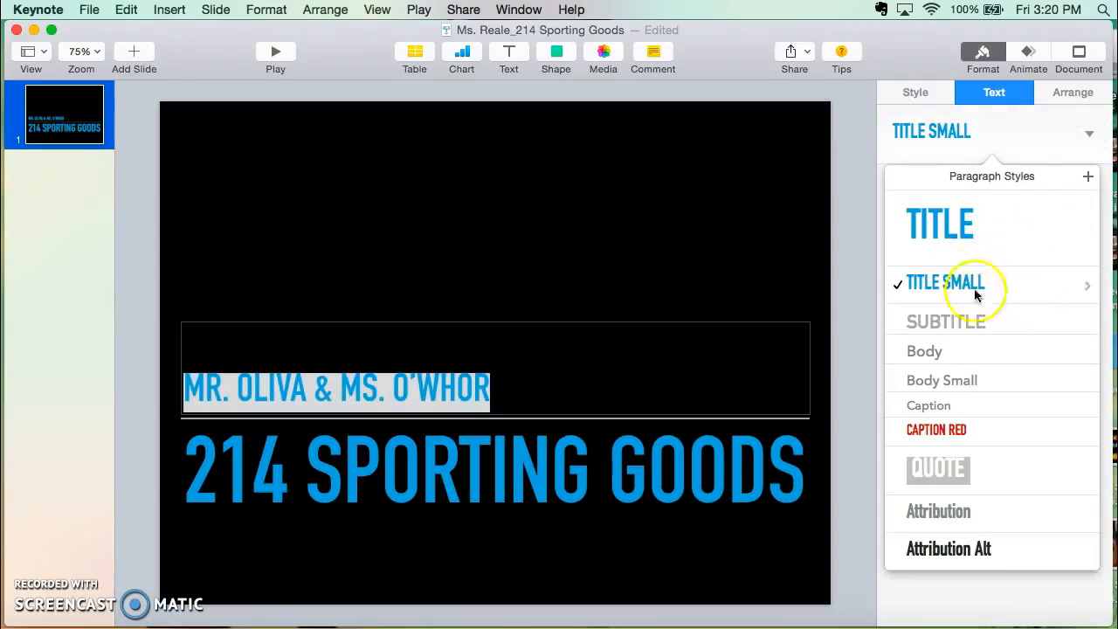
pyautogui.click(966, 319)
pyautogui.click(1007, 237)
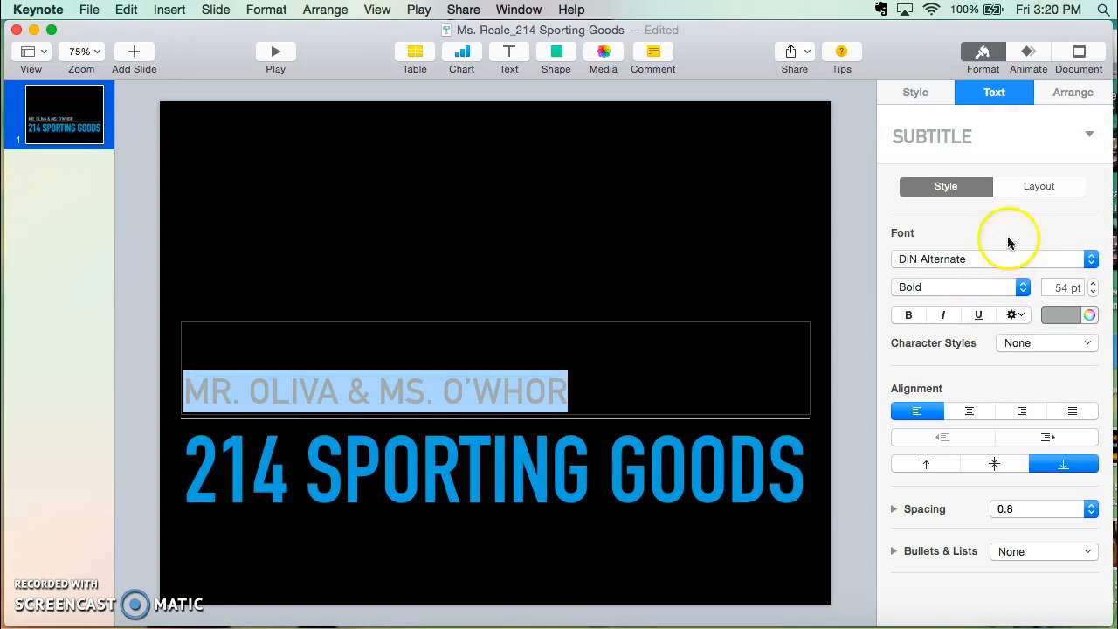
# - Set the selected subtitle text to the Constantia font in bold italic
pyautogui.click(1090, 259)
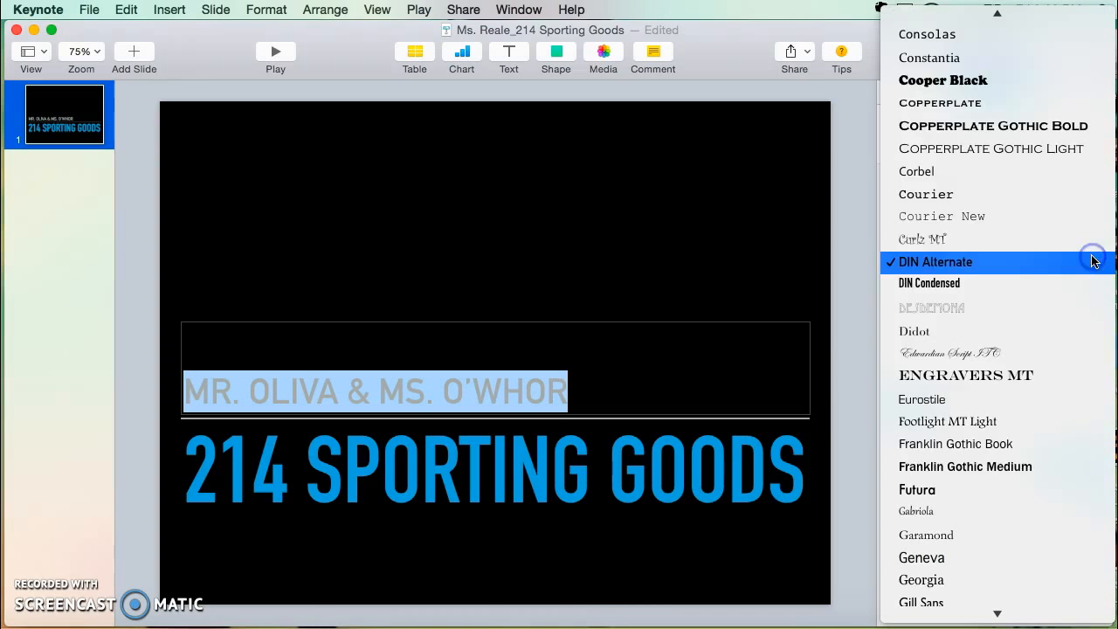
pyautogui.click(992, 59)
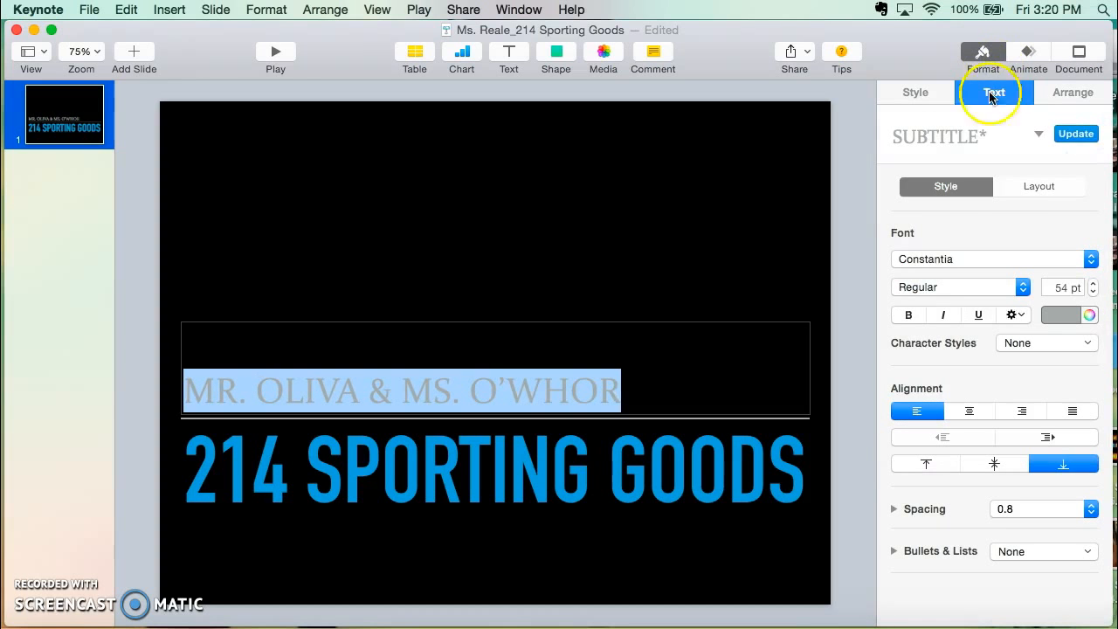
pyautogui.click(941, 317)
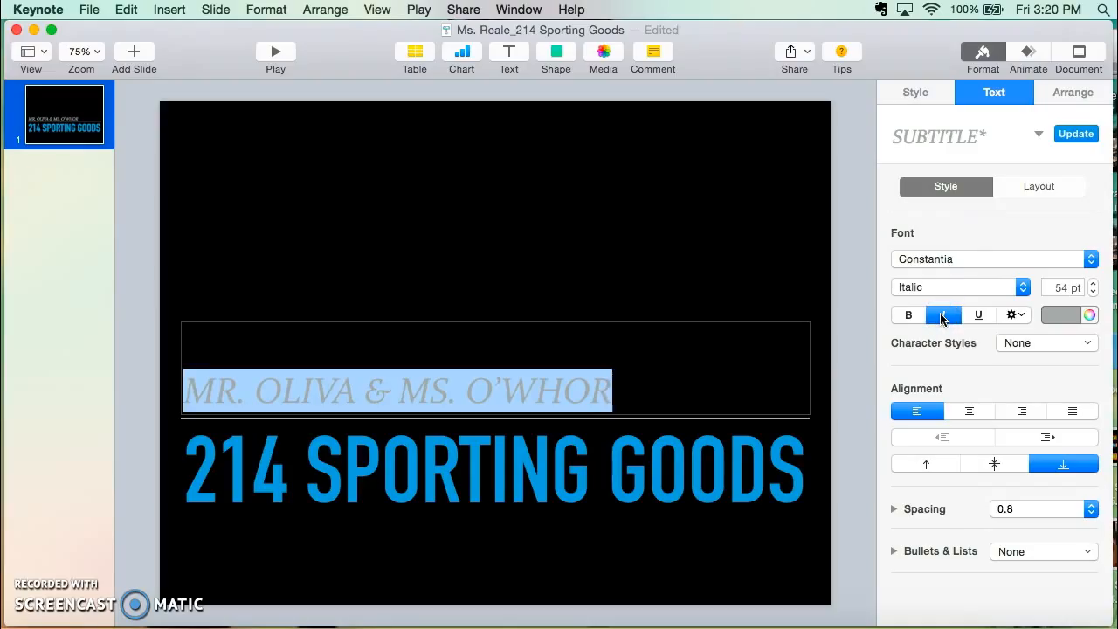
pyautogui.click(908, 314)
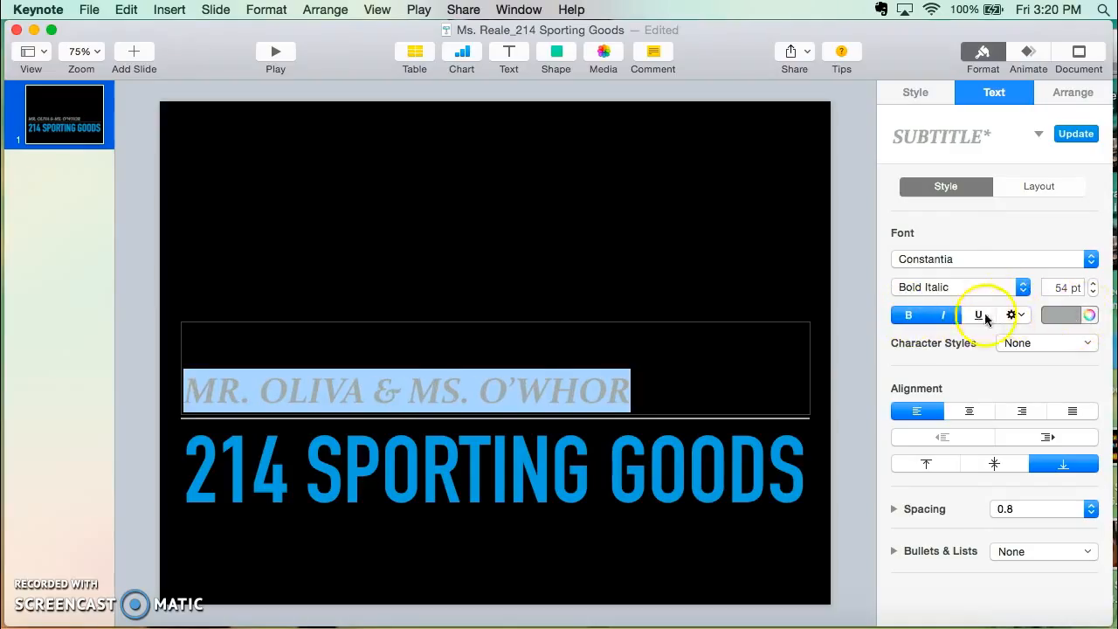
# - Increase the subtitle's font size to 58 pt
pyautogui.click(1092, 284)
pyautogui.click(1092, 284)
pyautogui.click(1092, 284)
pyautogui.click(1092, 283)
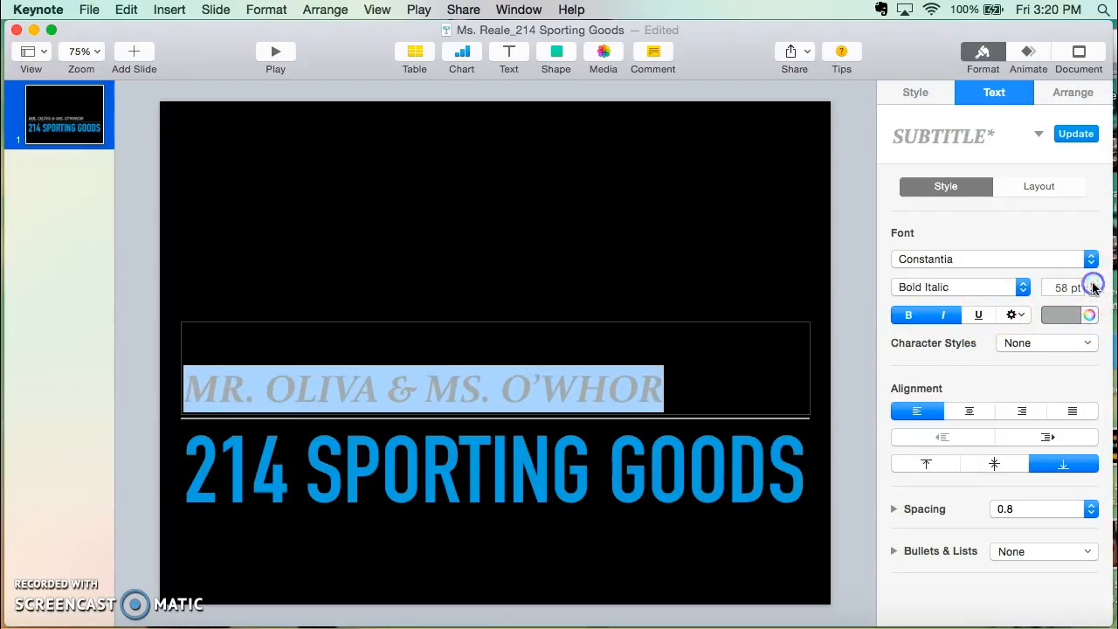
# - Color the subtitle text with the Strawberry crayon color and close the color picker
pyautogui.click(1089, 317)
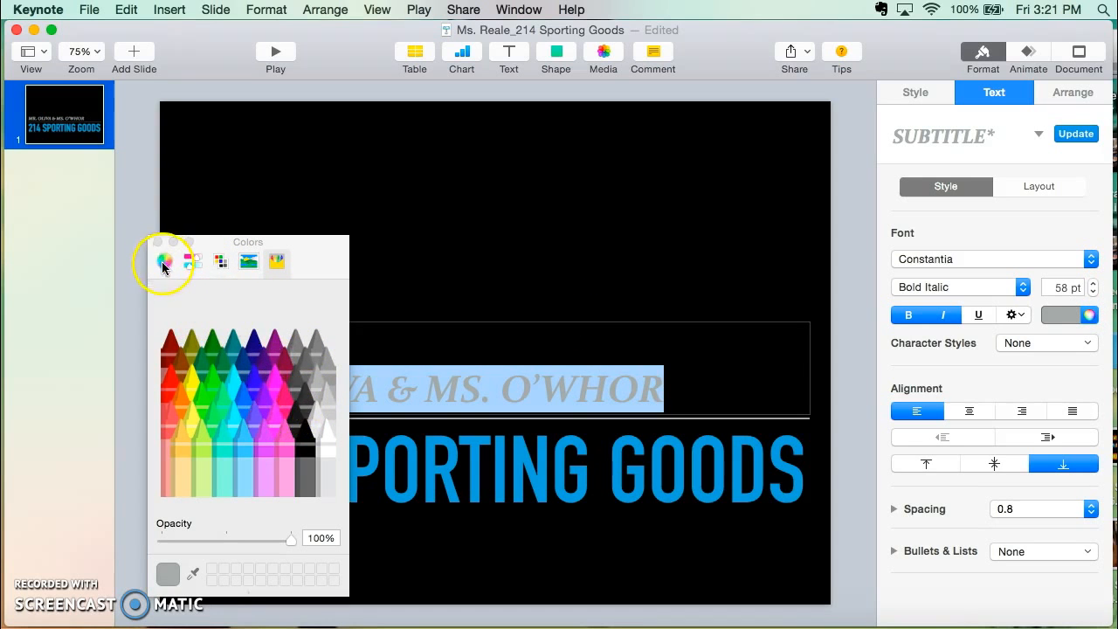
pyautogui.click(163, 264)
pyautogui.click(277, 262)
pyautogui.click(278, 385)
pyautogui.click(285, 404)
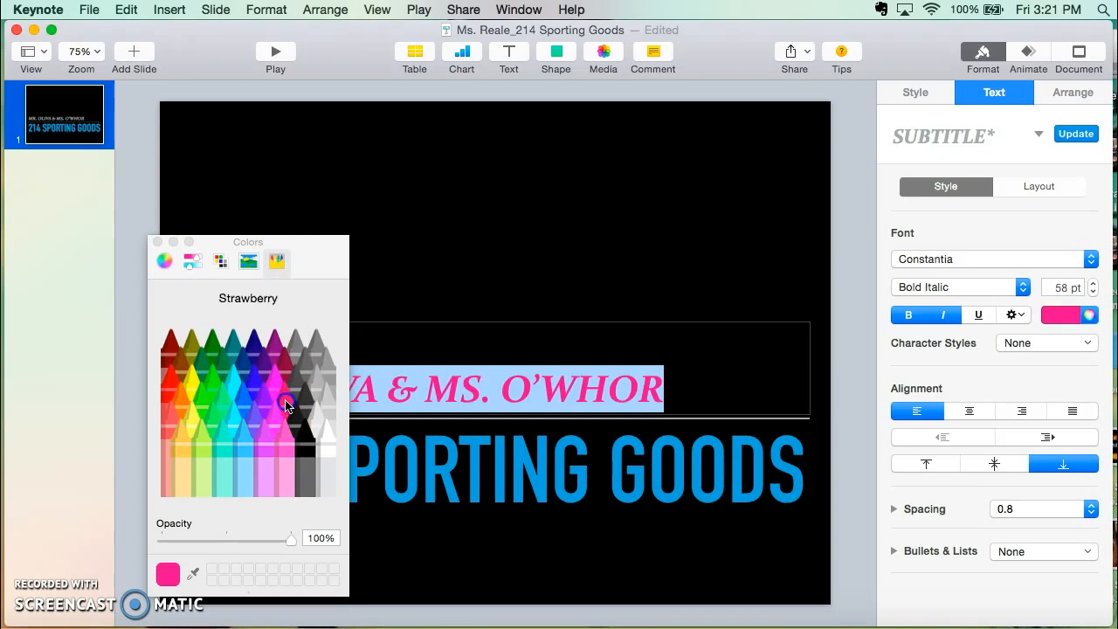
pyautogui.click(158, 242)
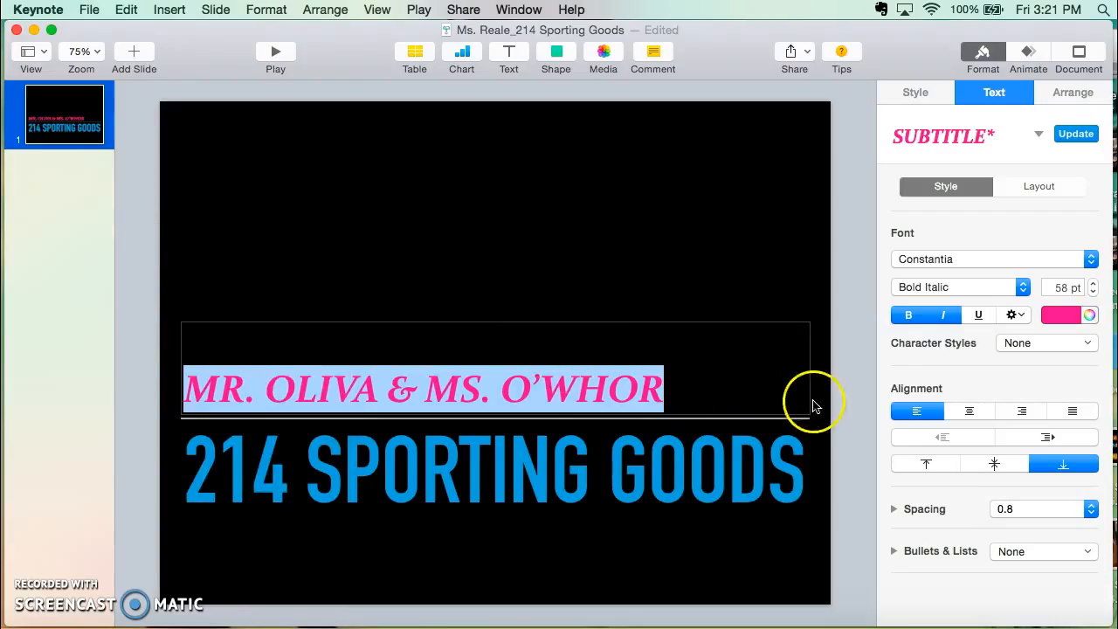
# - Try center and right alignment on the subtitle, and return it to left alignment
pyautogui.click(972, 412)
pyautogui.click(1023, 410)
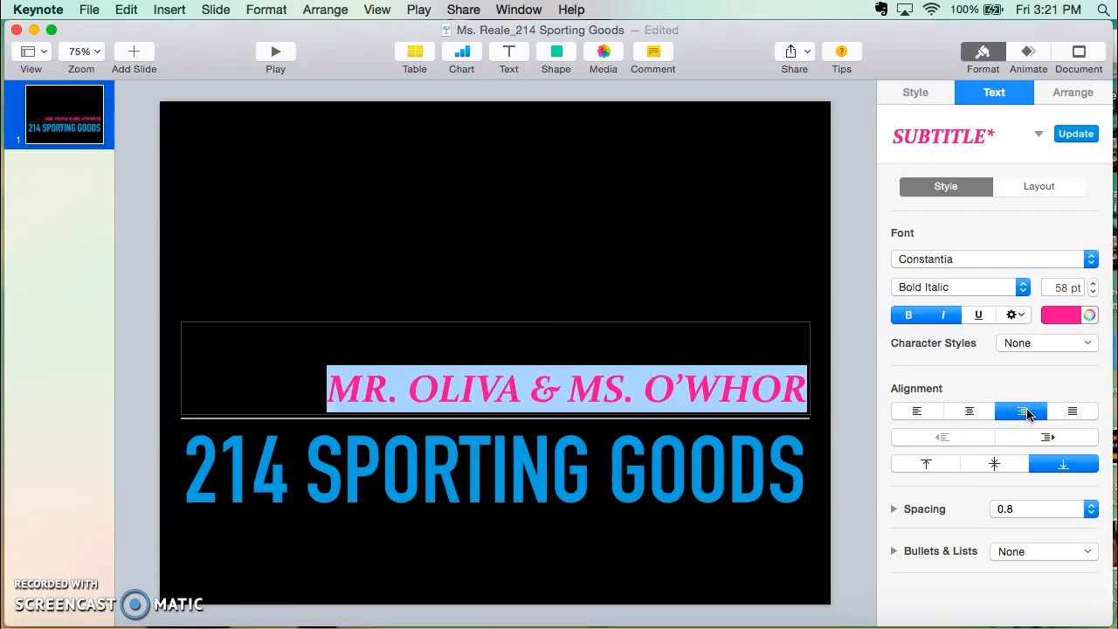
pyautogui.click(915, 412)
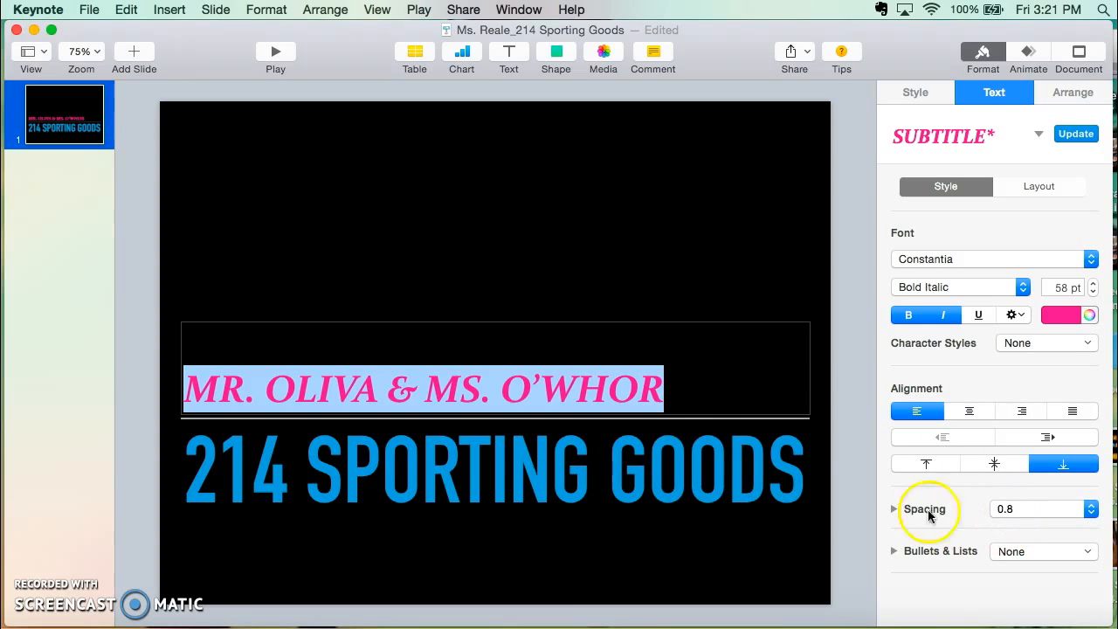
# - Try the yellow shape style on the title text box, and replace it with the teal striped style
pyautogui.click(603, 452)
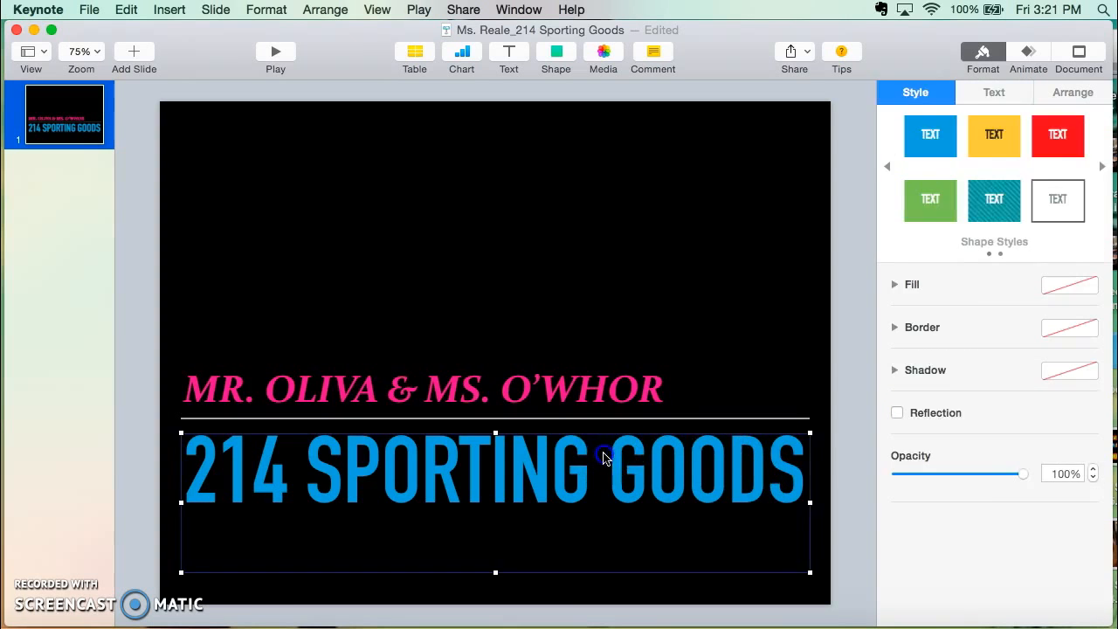
pyautogui.doubleClick(603, 453)
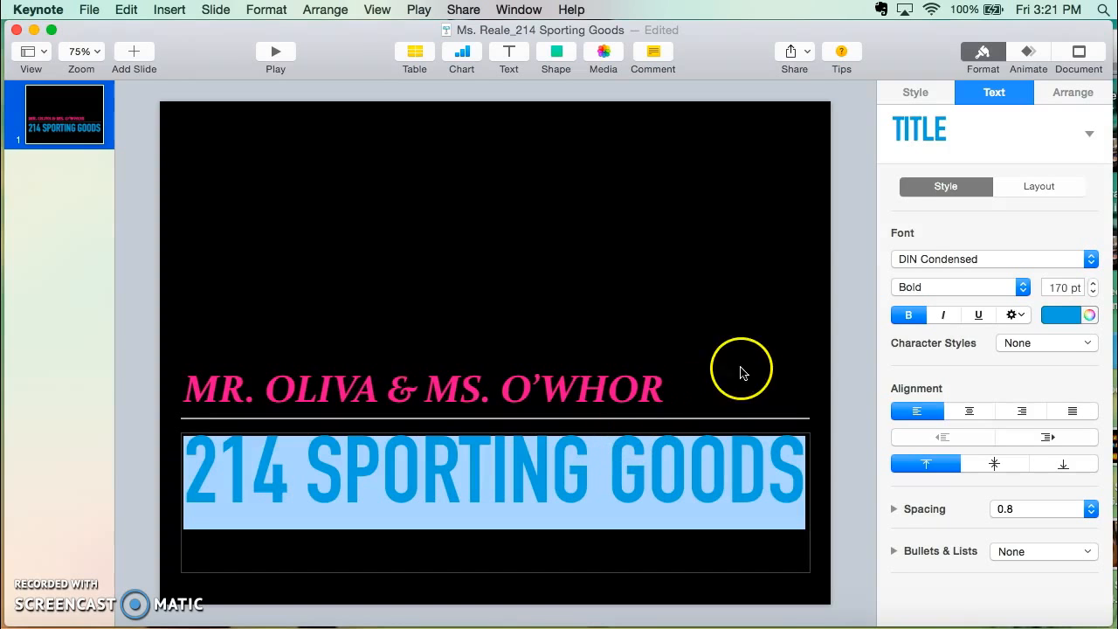
pyautogui.click(916, 94)
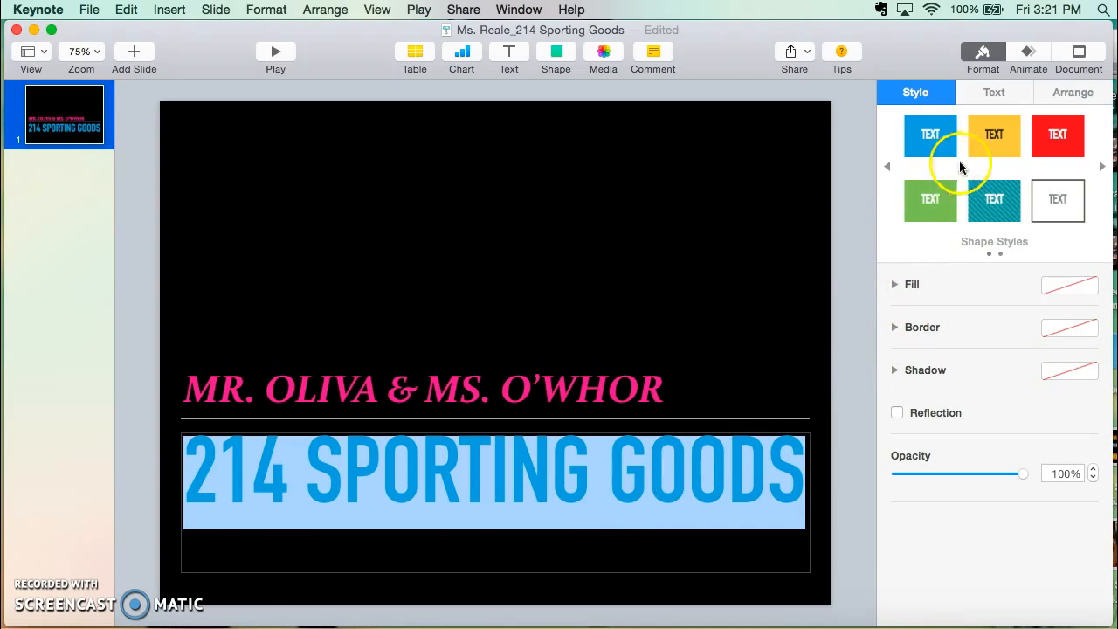
pyautogui.click(996, 134)
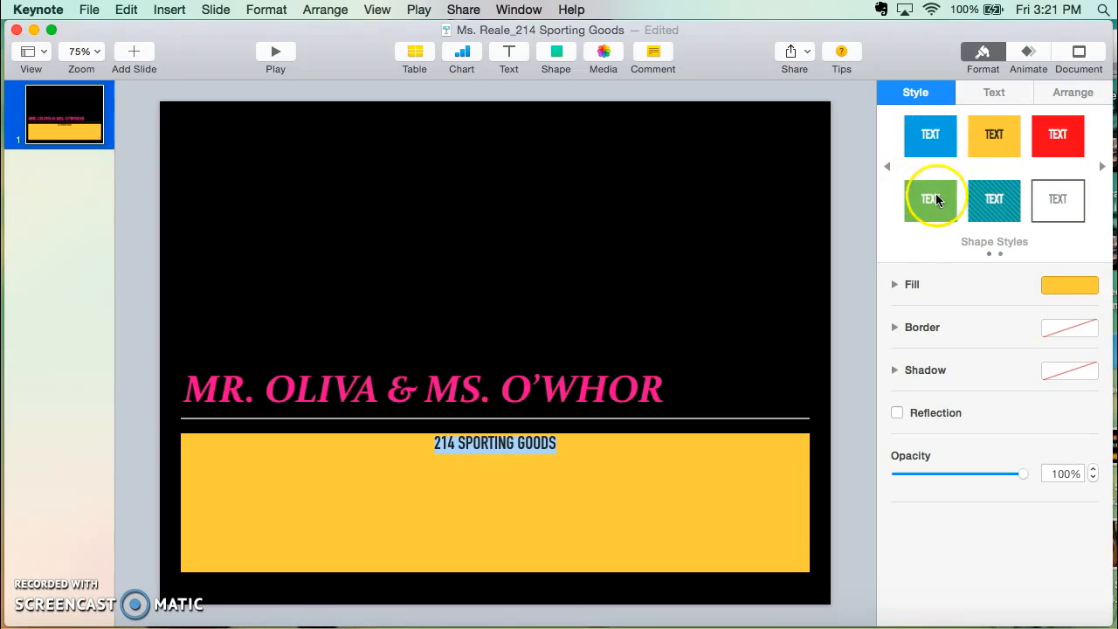
pyautogui.click(993, 201)
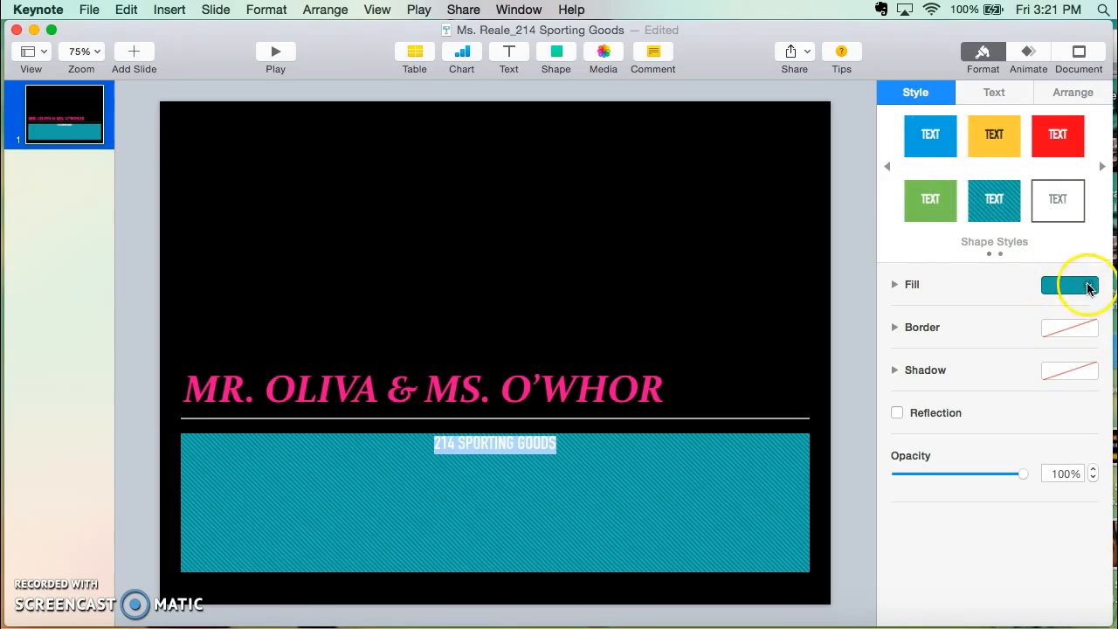
# - Fill the title box with solid orange and give it a rough, black charcoal-like border
pyautogui.click(1088, 284)
pyautogui.click(1056, 437)
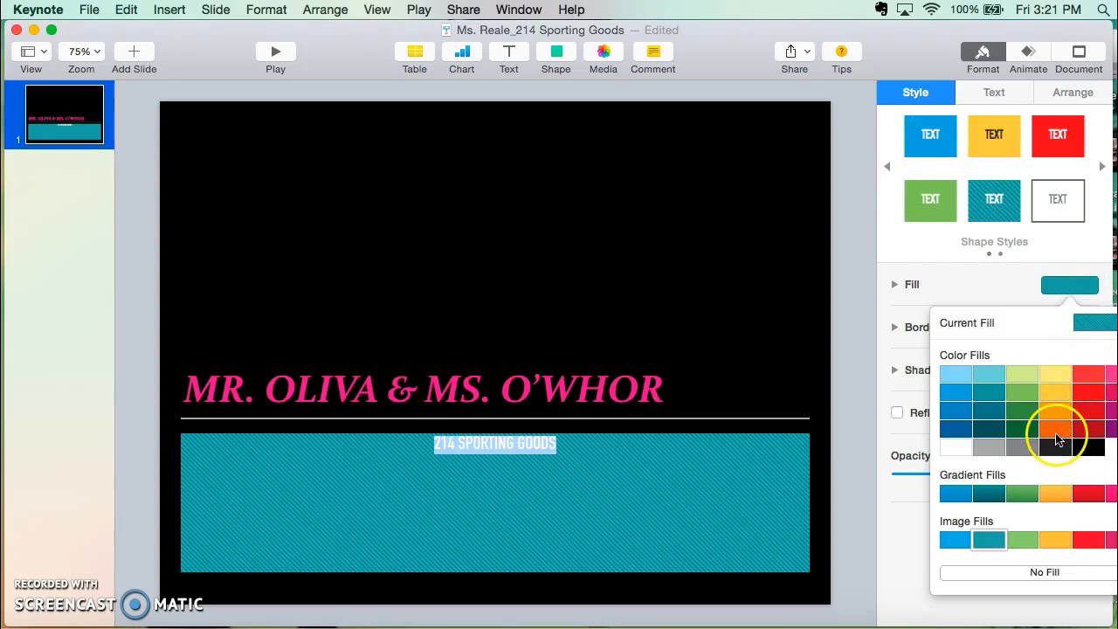
pyautogui.click(1070, 328)
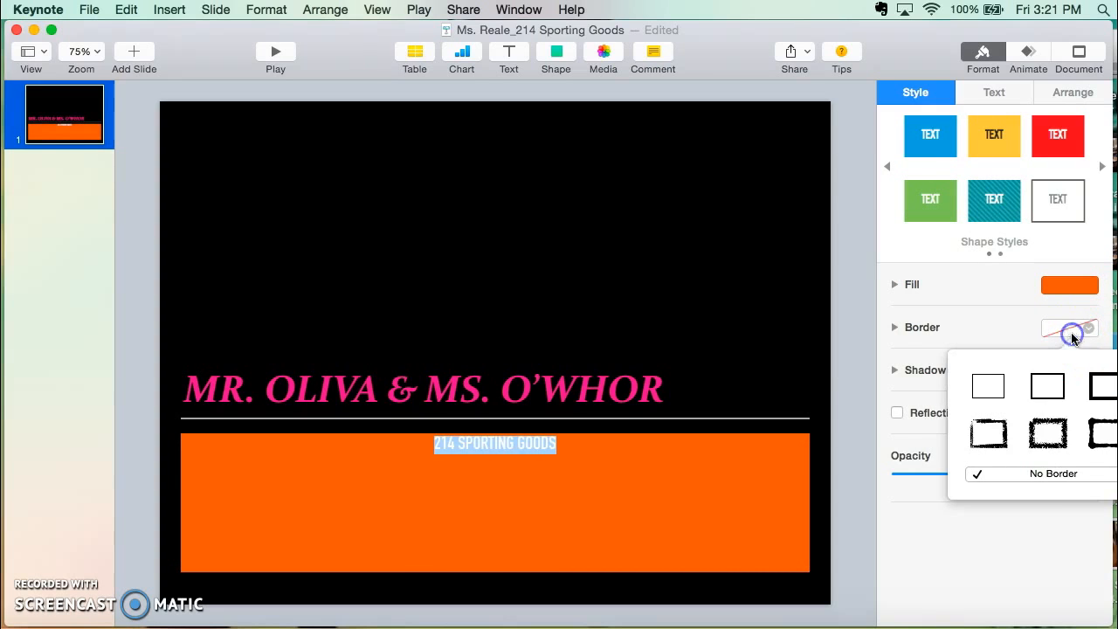
pyautogui.click(1047, 436)
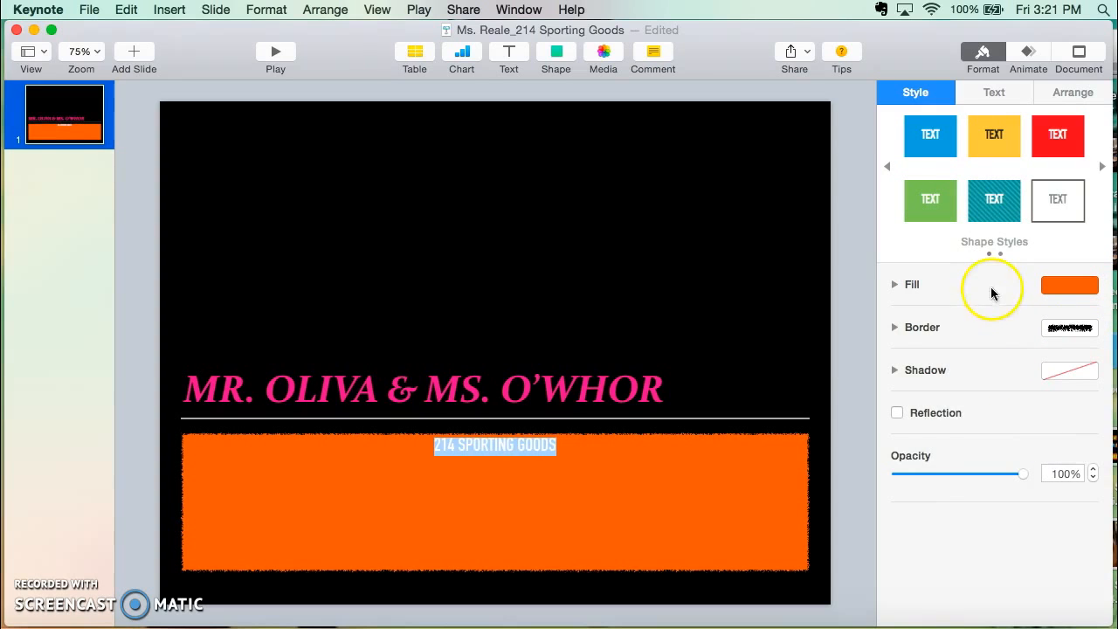
# - Set the title's font size to 78 pt, and increase it further to 178 pt
pyautogui.click(989, 93)
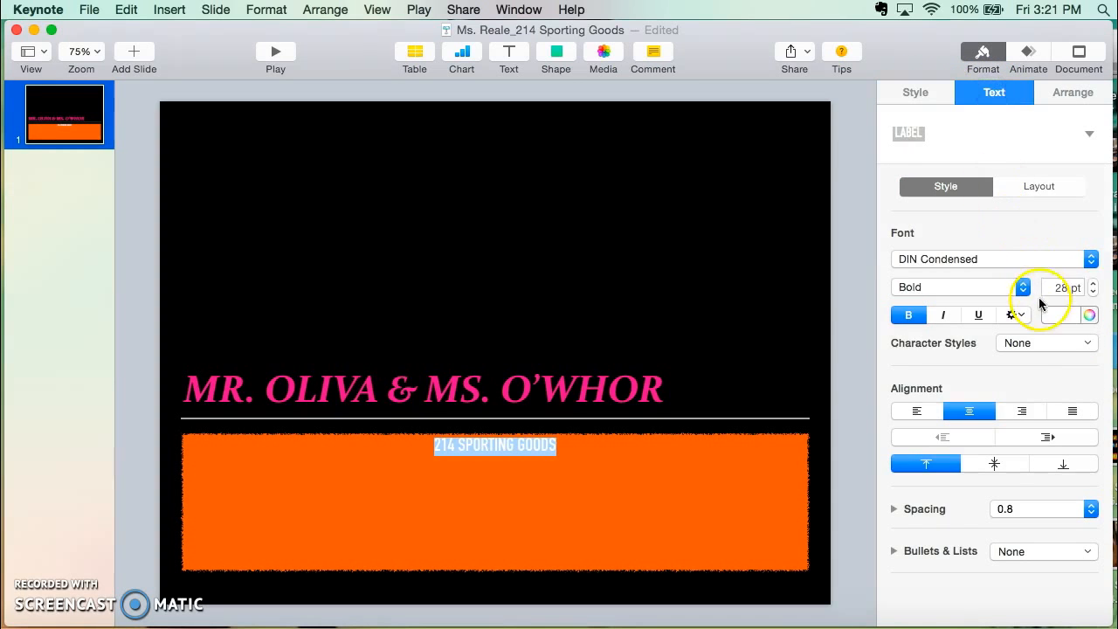
pyautogui.doubleClick(1064, 288)
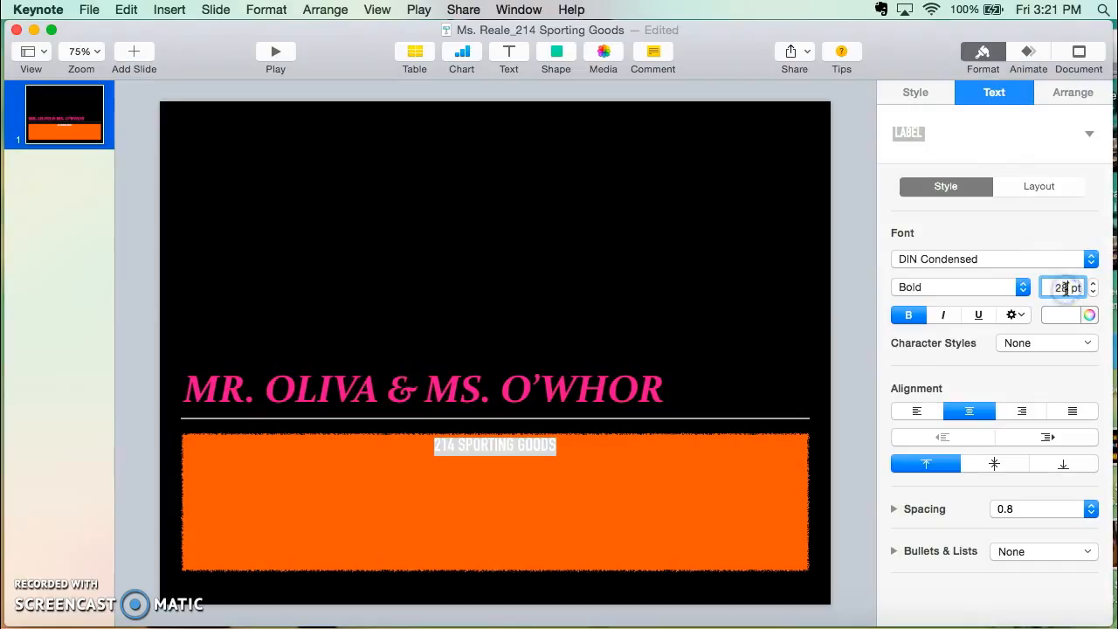
pyautogui.write('78')
pyautogui.press('Return')
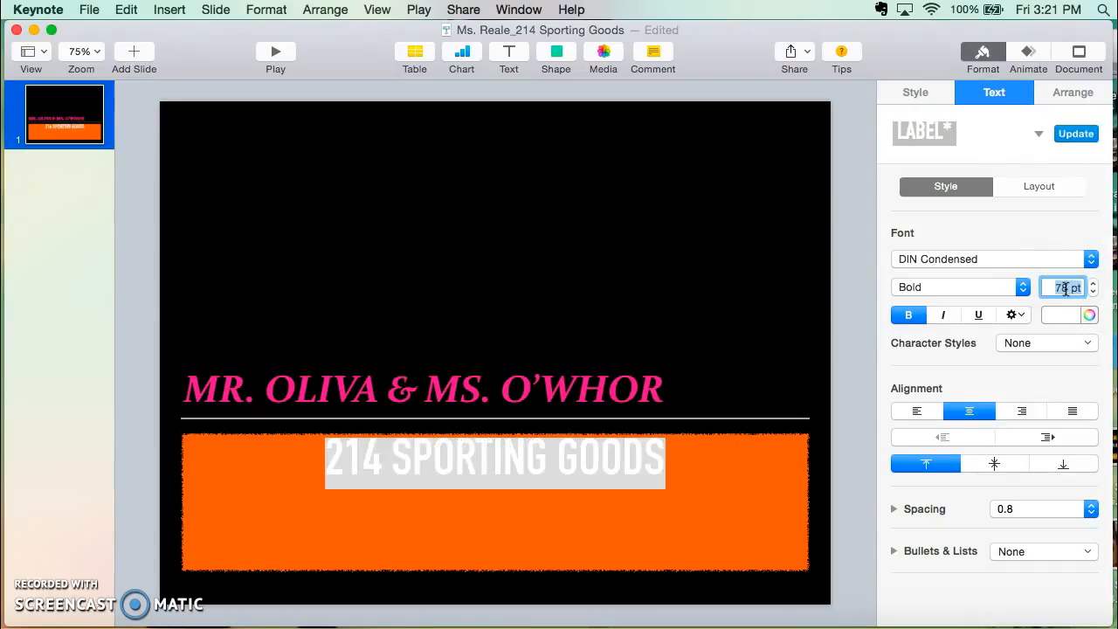
pyautogui.click(1060, 288)
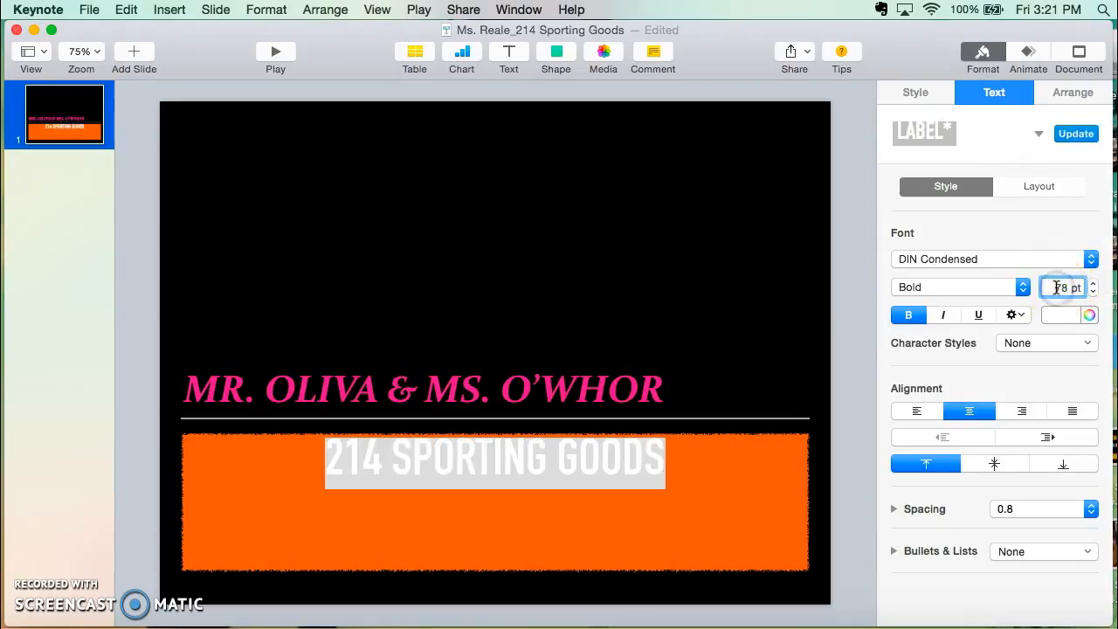
pyautogui.write('1')
pyautogui.press('Return')
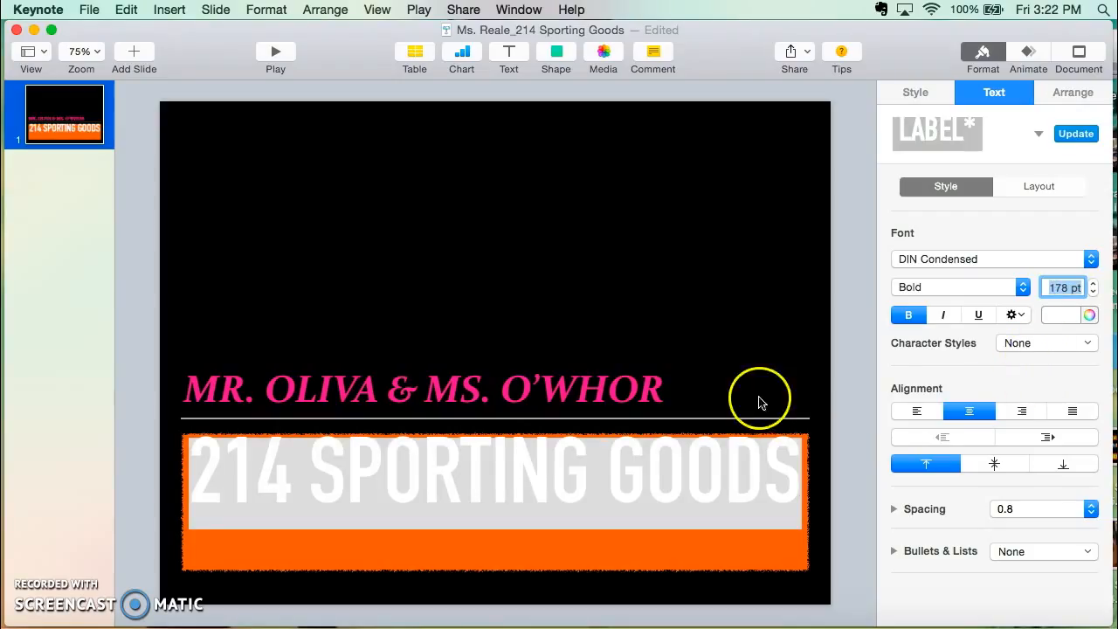
# - Try bottom and top vertical alignment on the title text, and settle on middle alignment
pyautogui.click(993, 464)
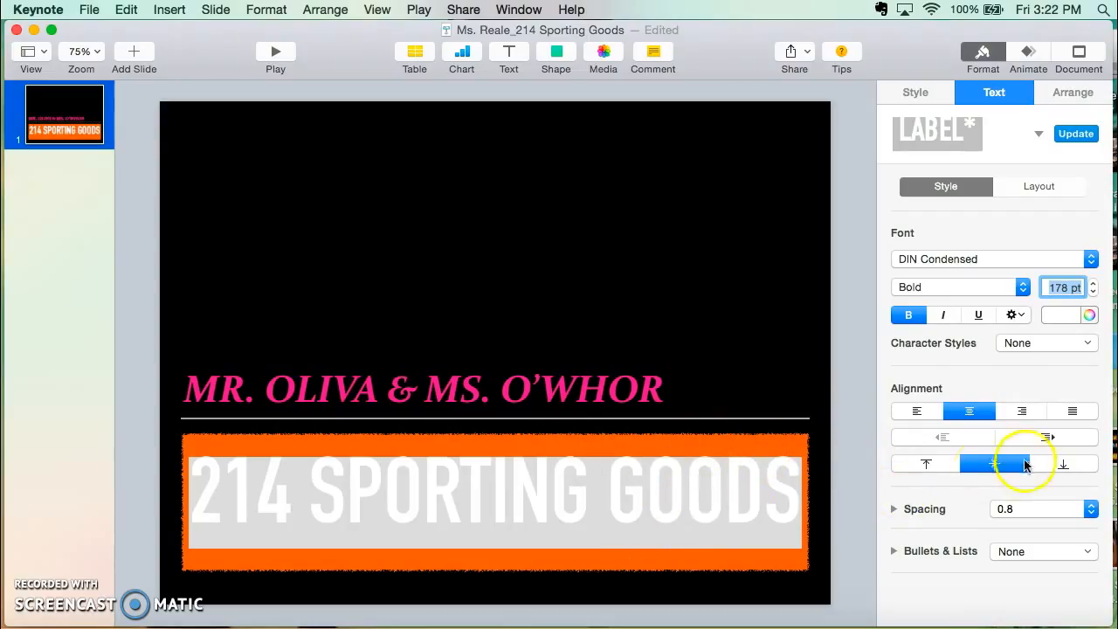
pyautogui.click(1062, 466)
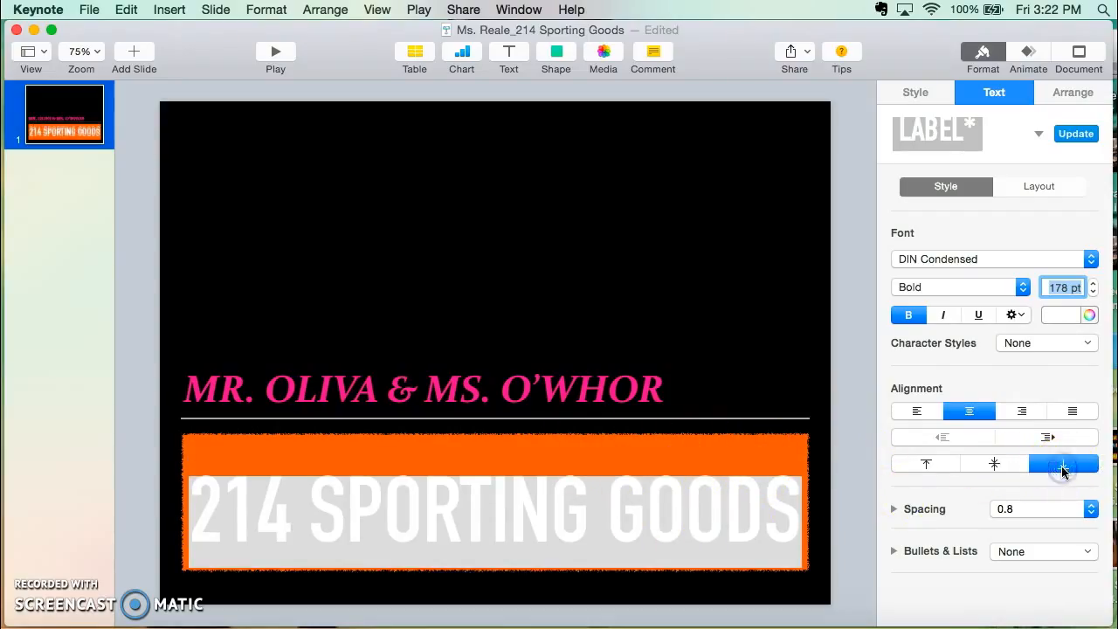
pyautogui.click(928, 464)
pyautogui.click(994, 463)
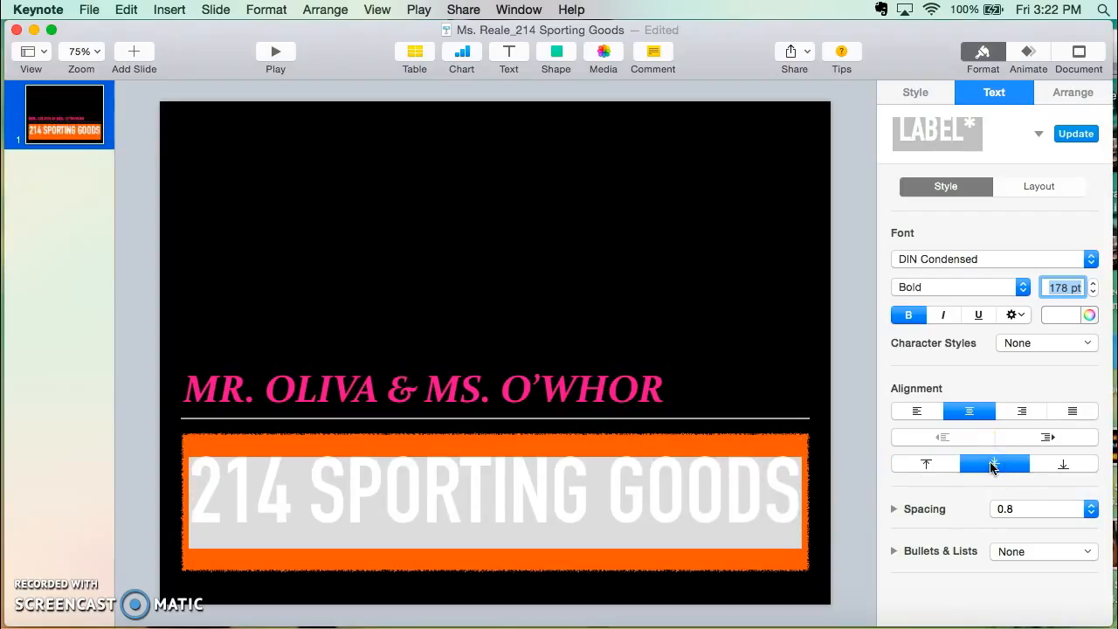
# - Rotate the title box to 11° and move it above the subtitle, to about X 20 pt, Y 11 pt
pyautogui.click(1059, 94)
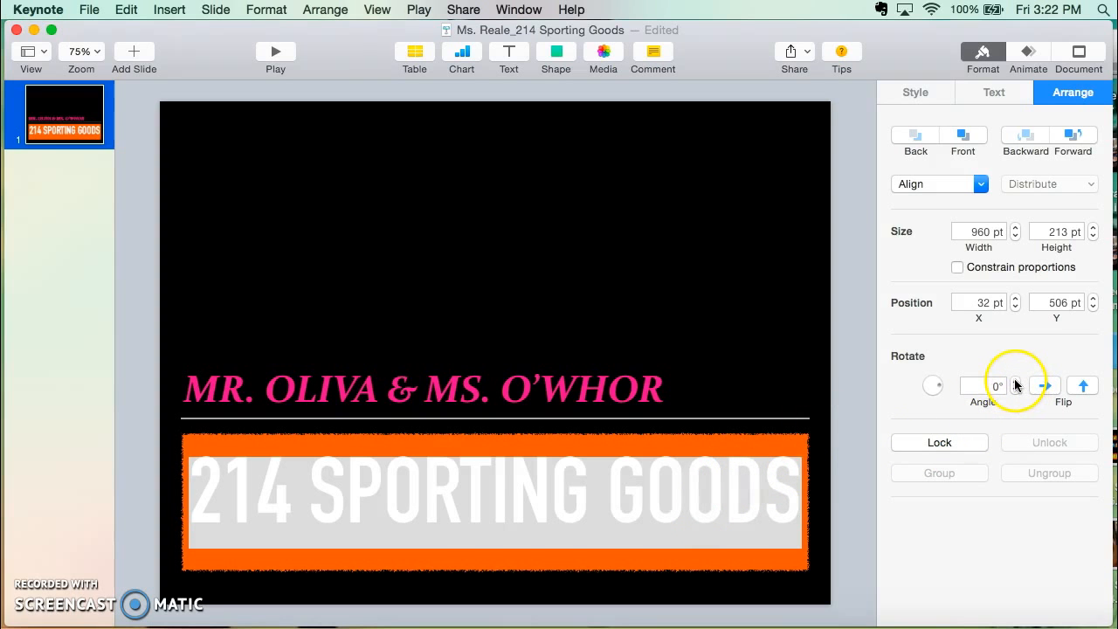
pyautogui.moveTo(1015, 385); pyautogui.dragTo(1016, 385)
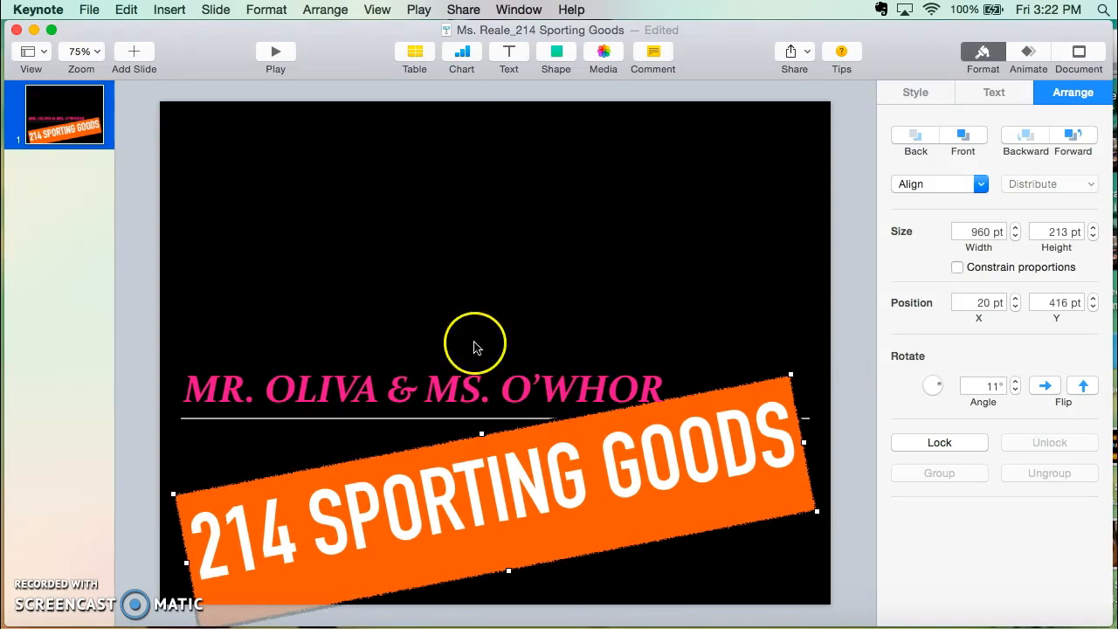
pyautogui.click(384, 444)
pyautogui.moveTo(429, 447); pyautogui.dragTo(448, 181)
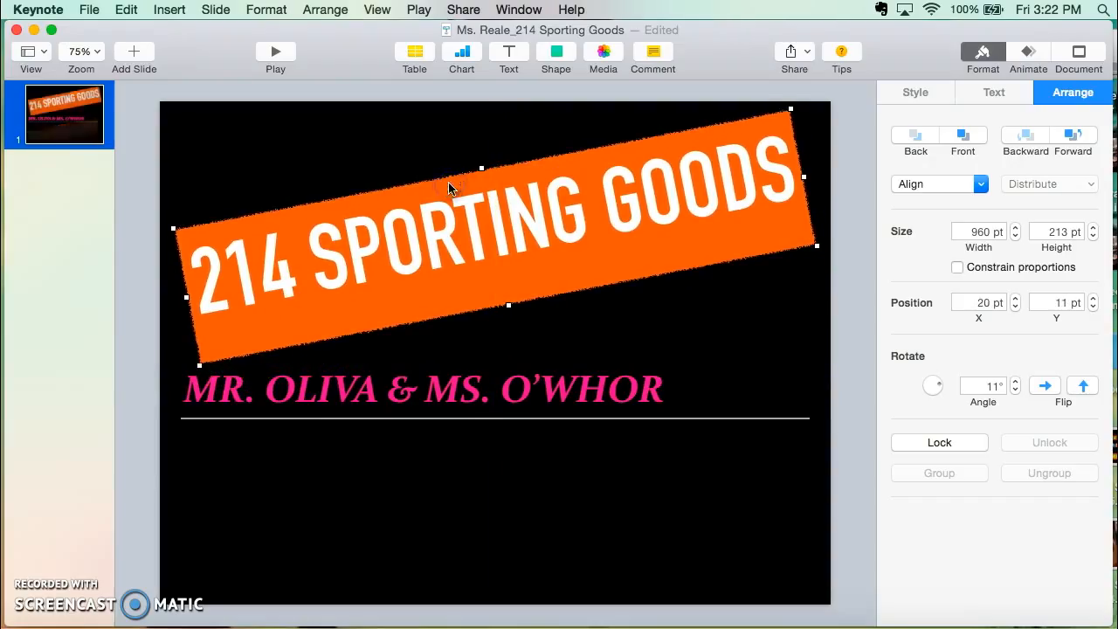